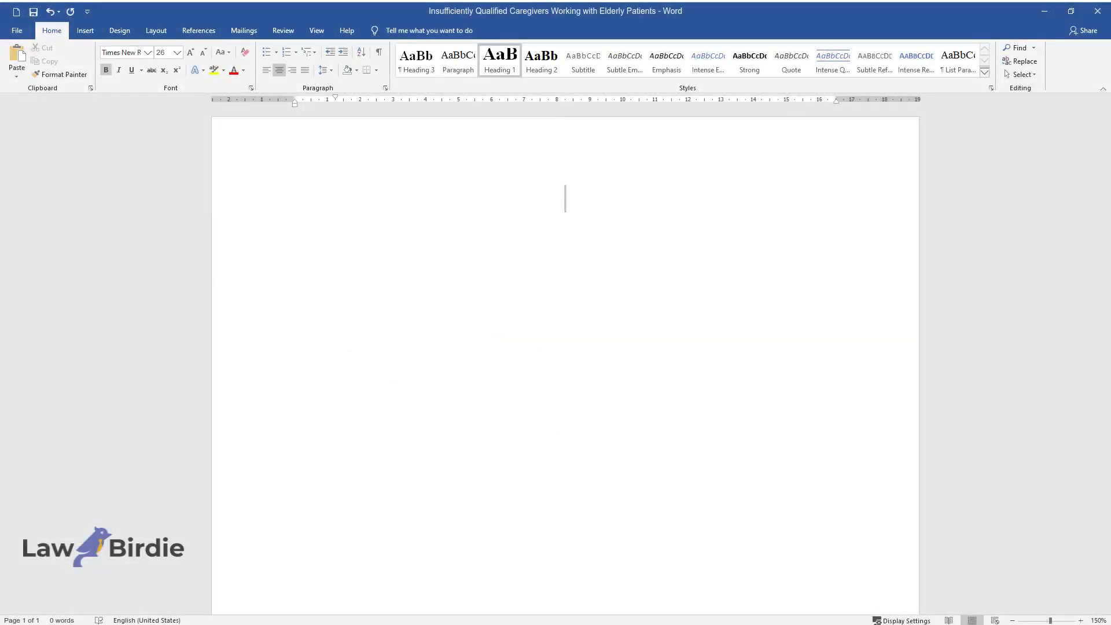
Type the title 'Insufficiently Qualified Caregivers Working with Elderly Patients' on the centred heading line.
text(Insufficientl)
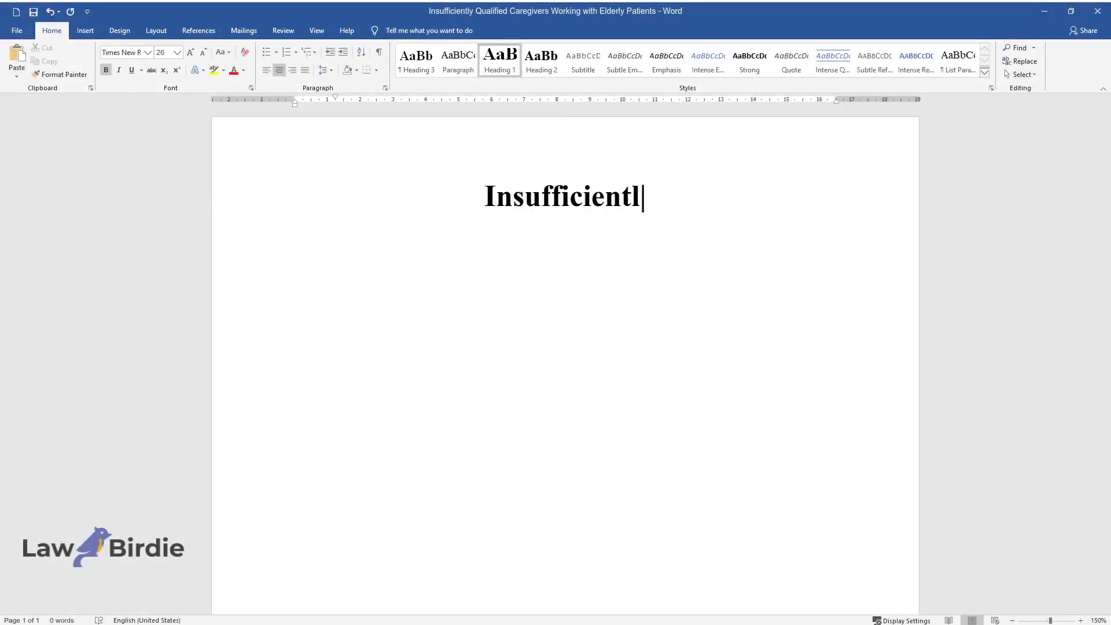
text(y Qualified Caregivers Working )
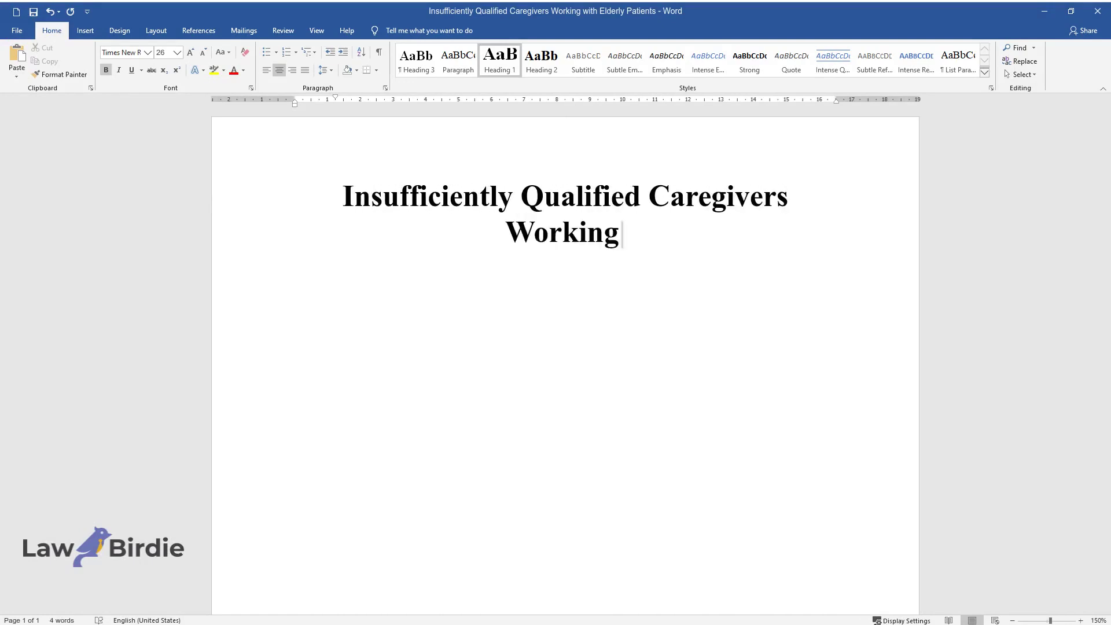
text(with Elderly Patients)
Add a 'Case Citation' heading and its paragraph on Nepa v. Commonwealth Department of Public Welfare.
key(Return)
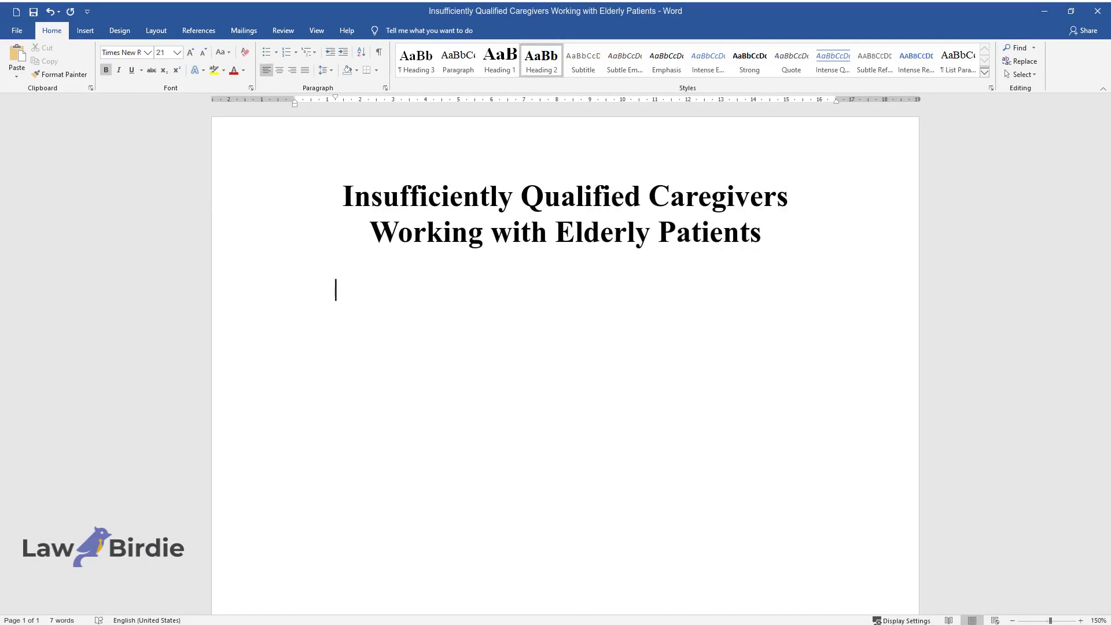
text(Case Citation)
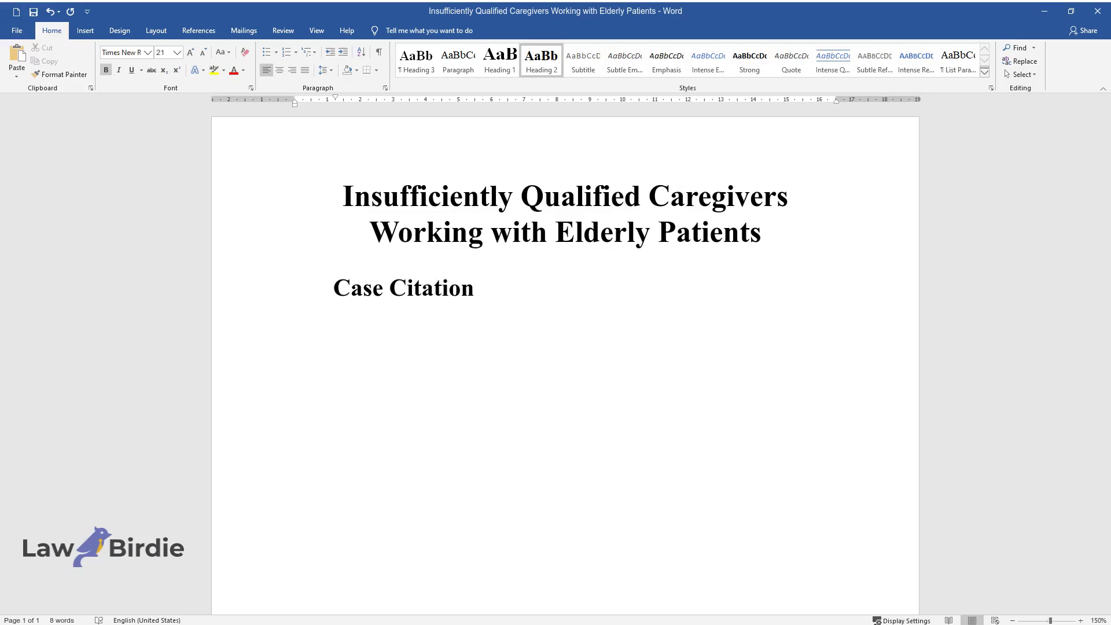
key(Return)
text(In this cas)
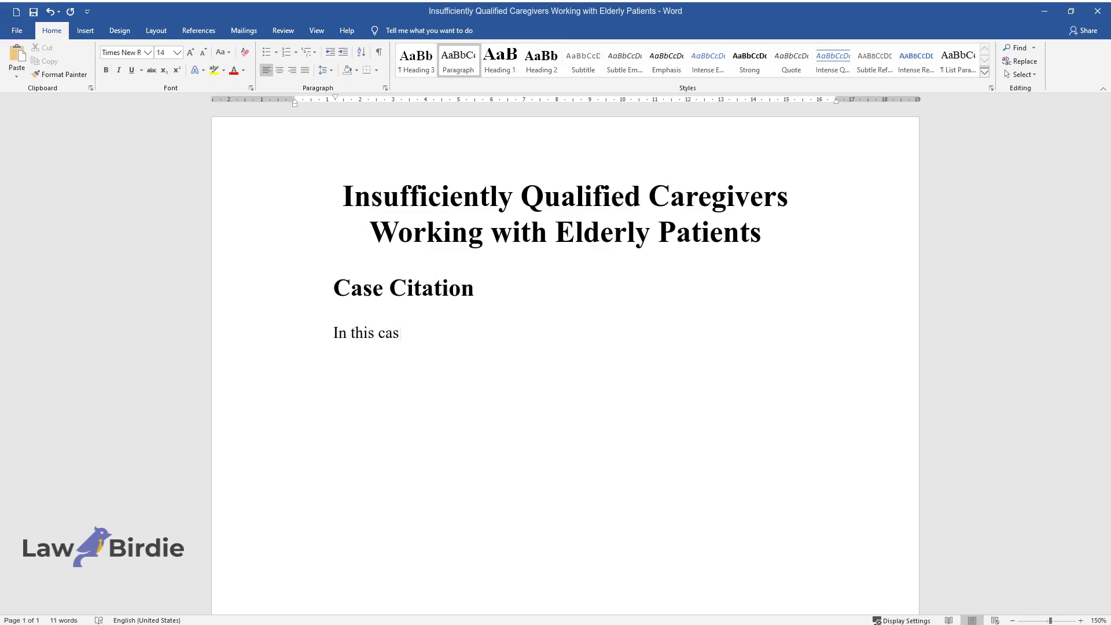
text(e, several main parties are involv)
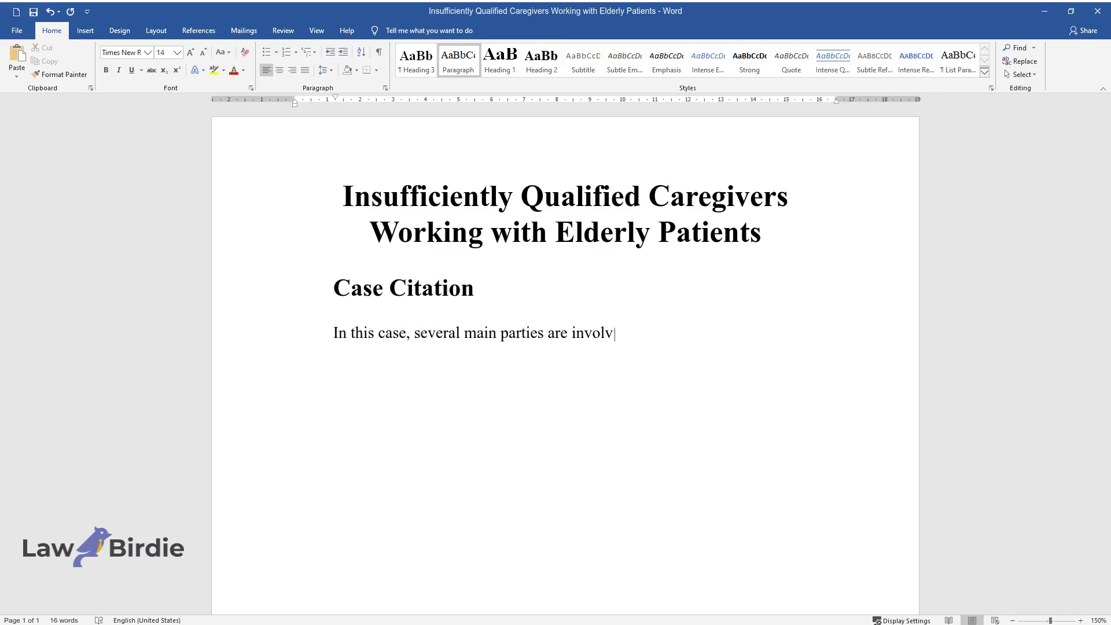
text(ed in resolving the current confli)
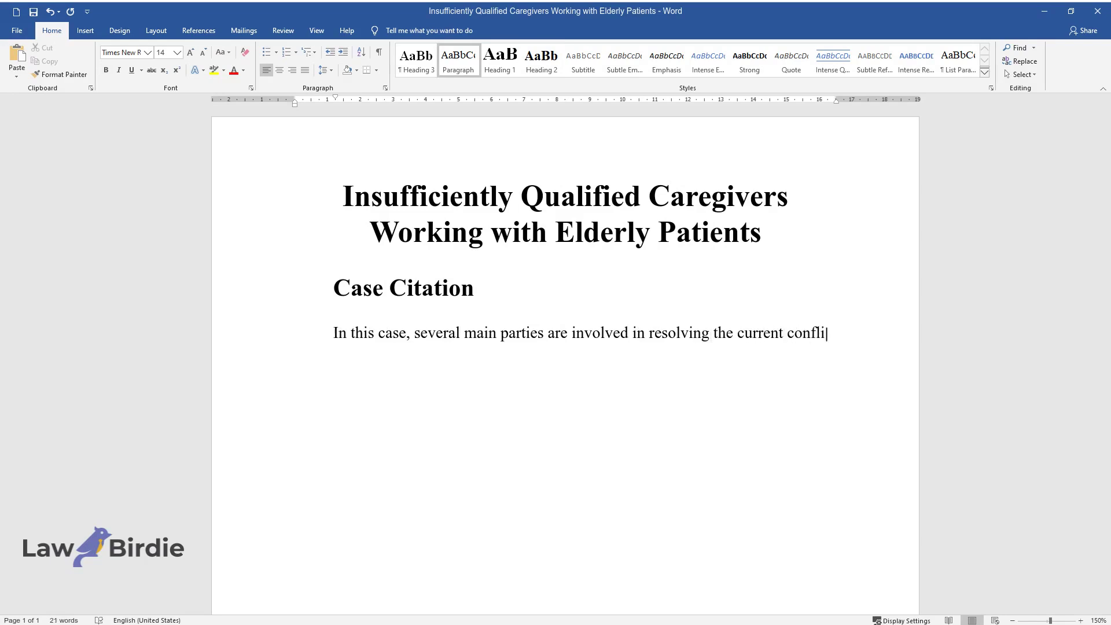
text(ct. First of all, this is the pro)
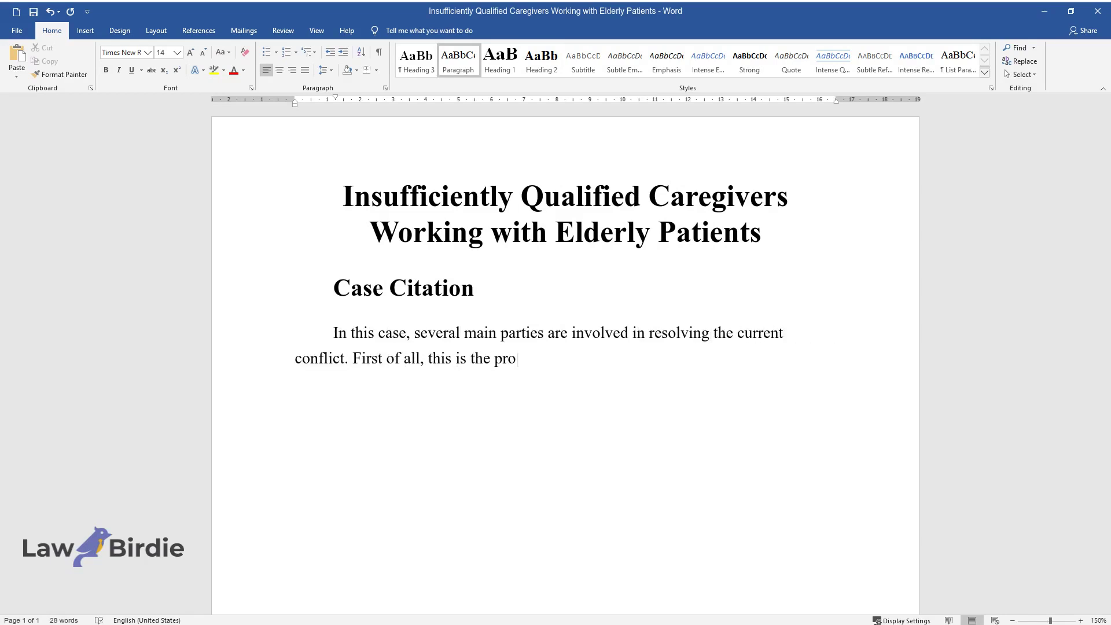
text(vider of the nursing facility, who)
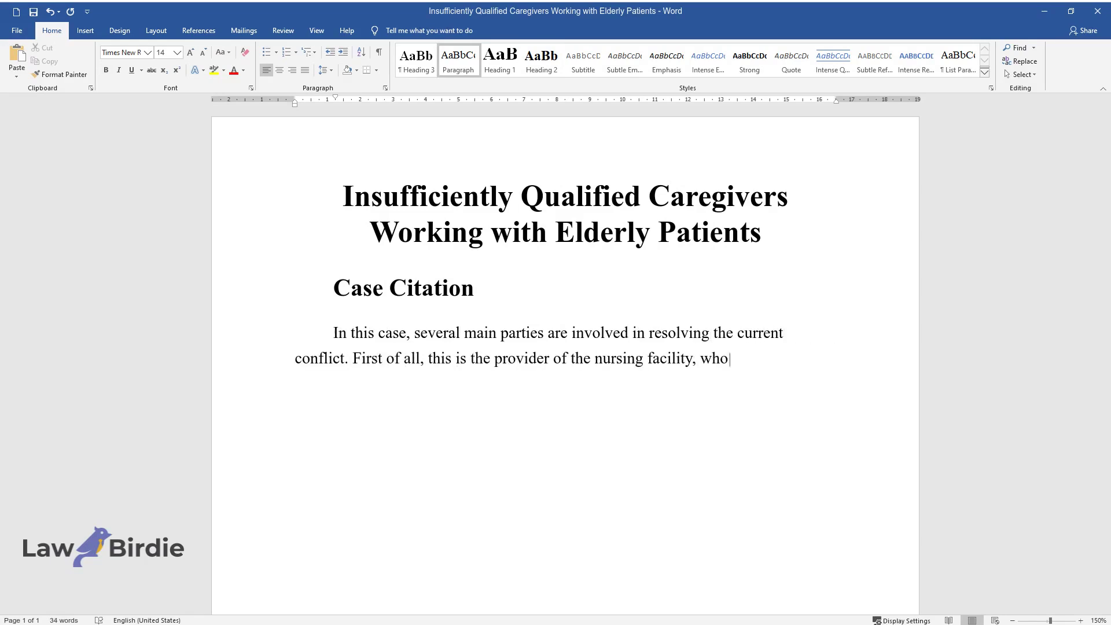
text( is appealing against the revocati)
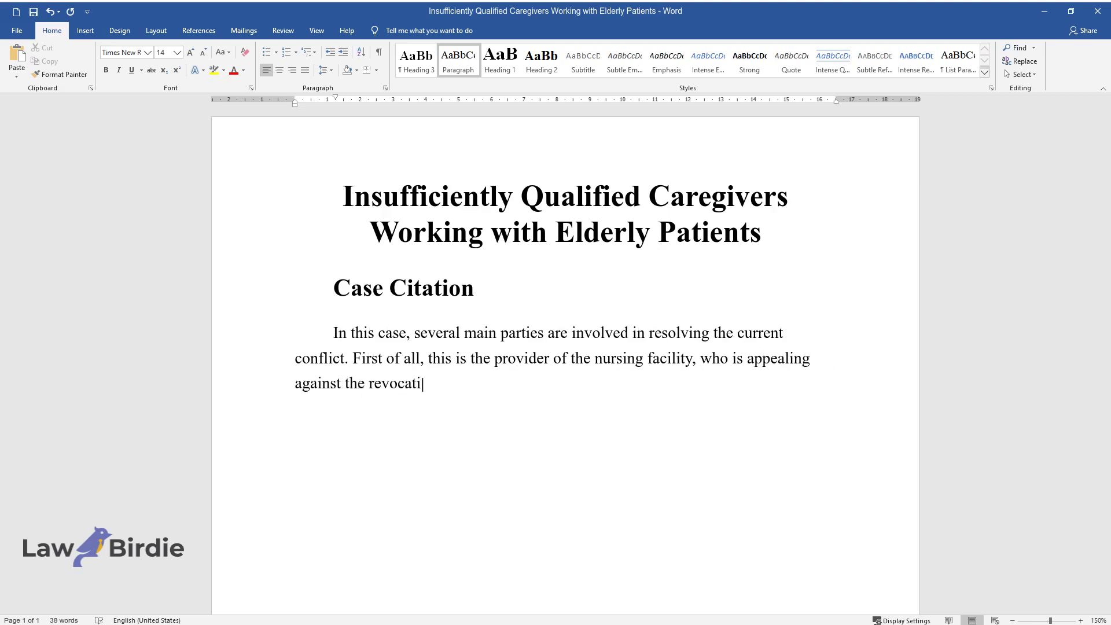
text( he was deprived of after the verdict in)
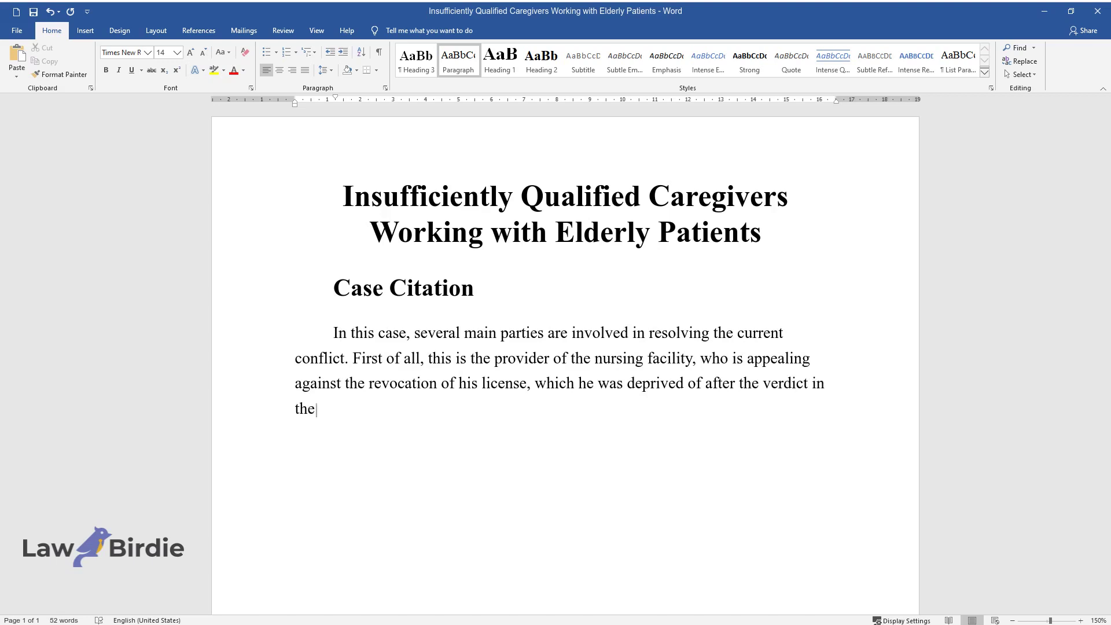
text( Nepa v. Commonwealth Depa)
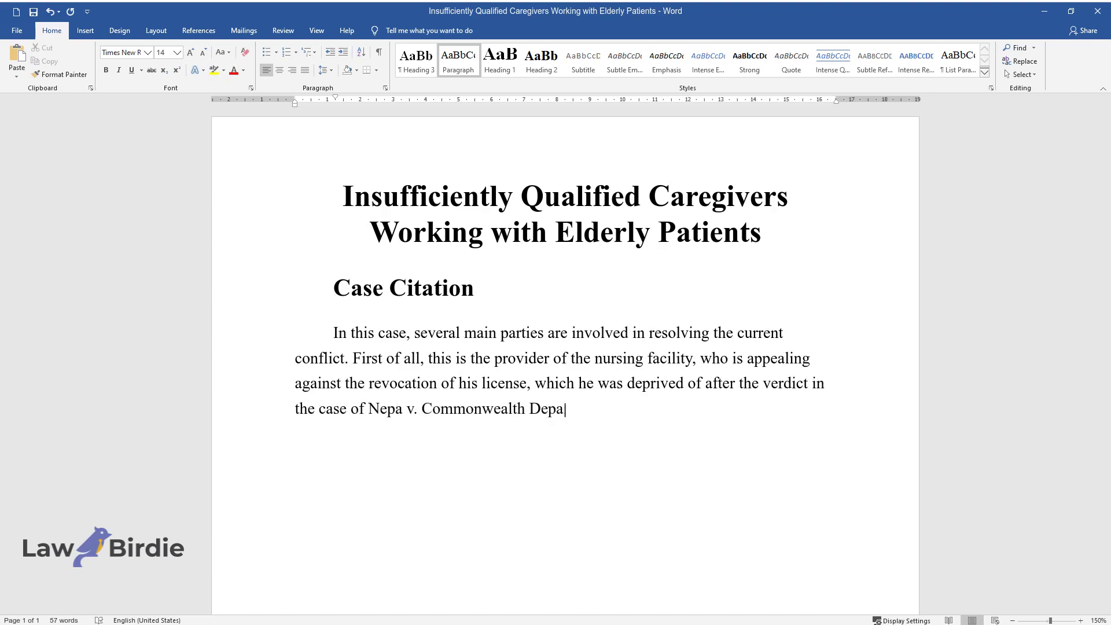
text(rtment of Public Welfare. This dec)
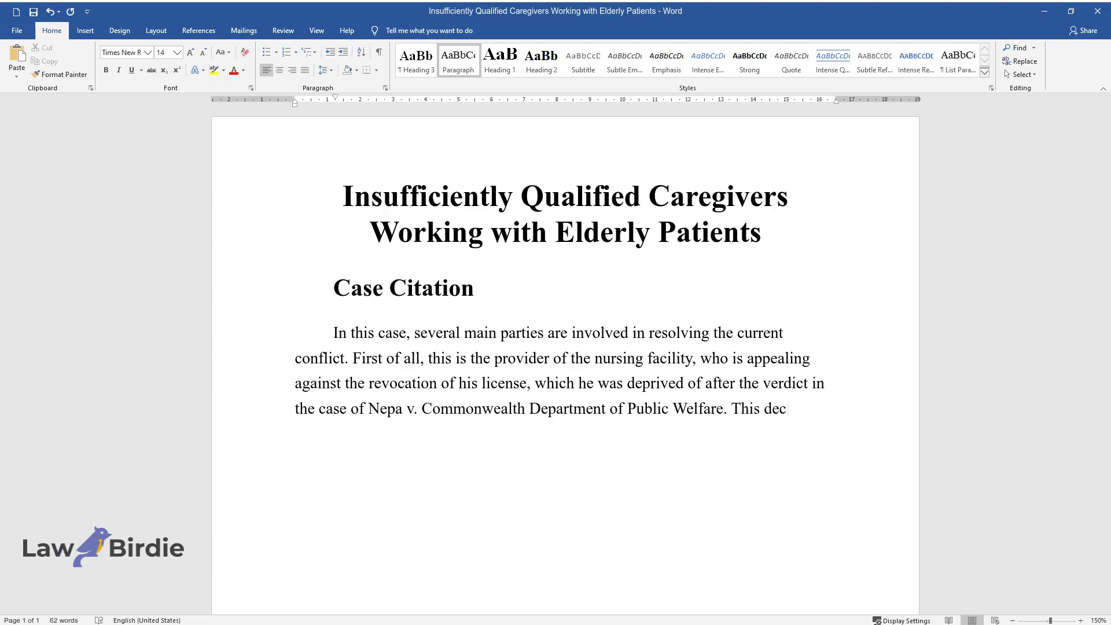
text(ision was made based on evidence p)
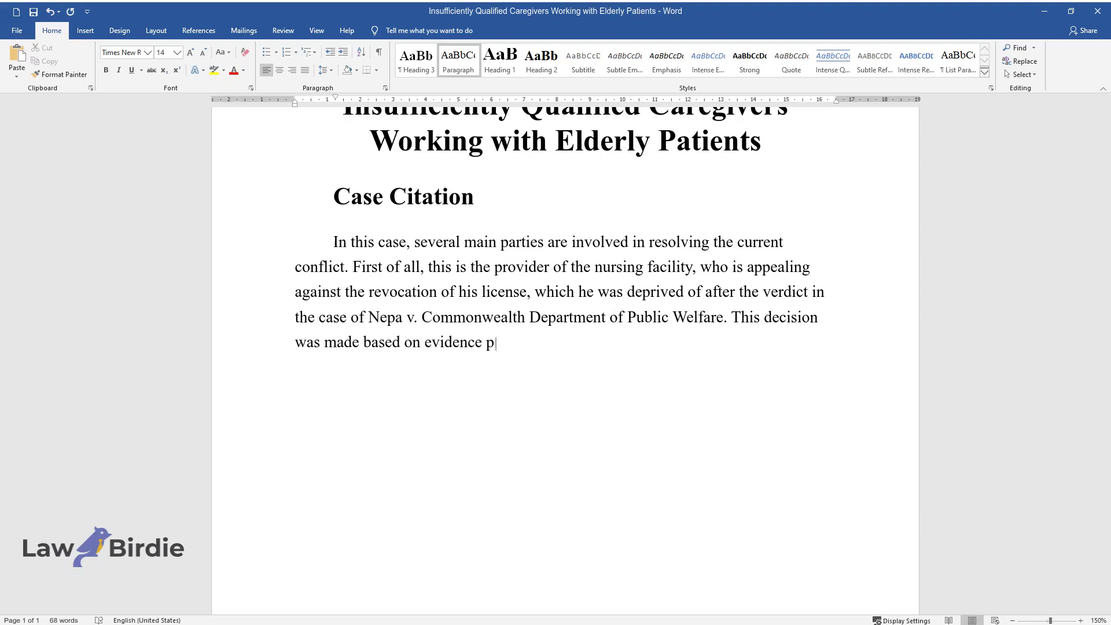
text(rovided by the departments themsel)
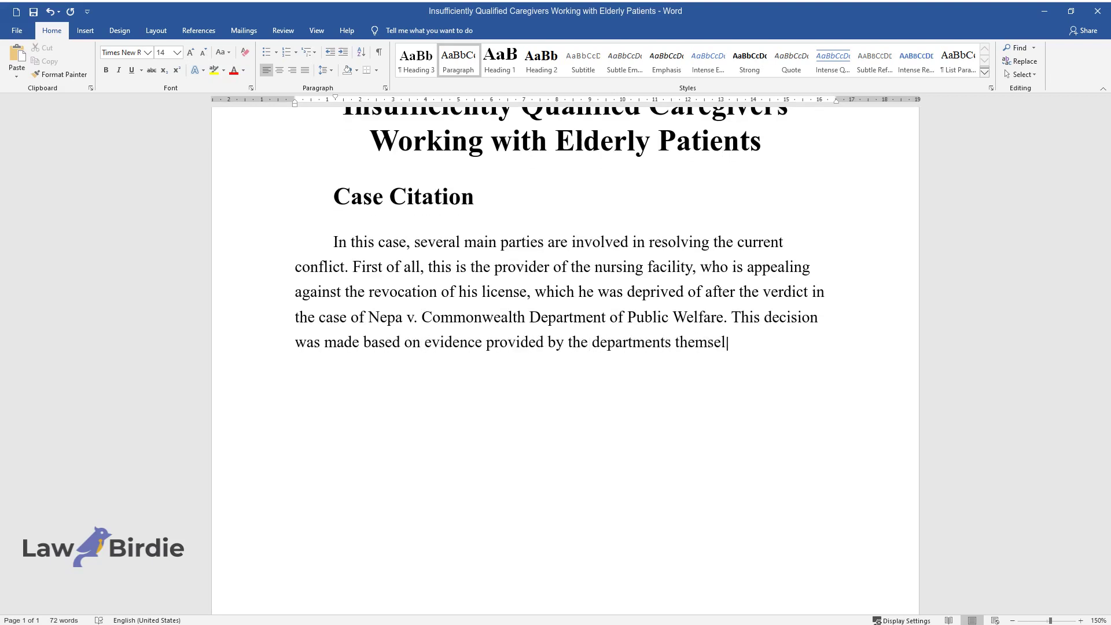
text(ves during an internal investigation base)
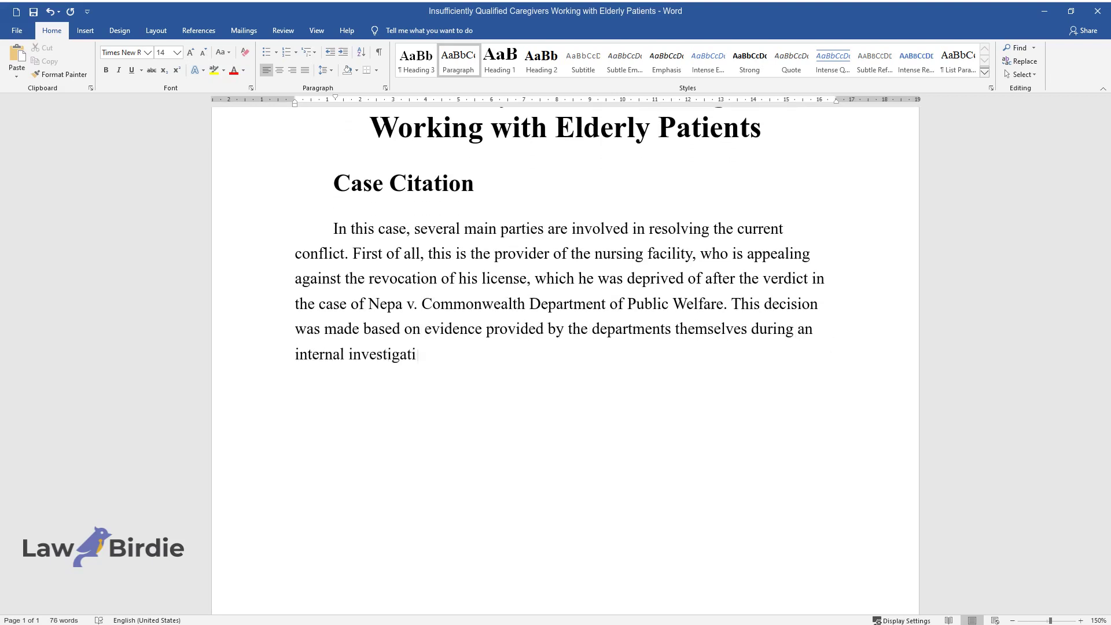
text(d on the testimony of thre)
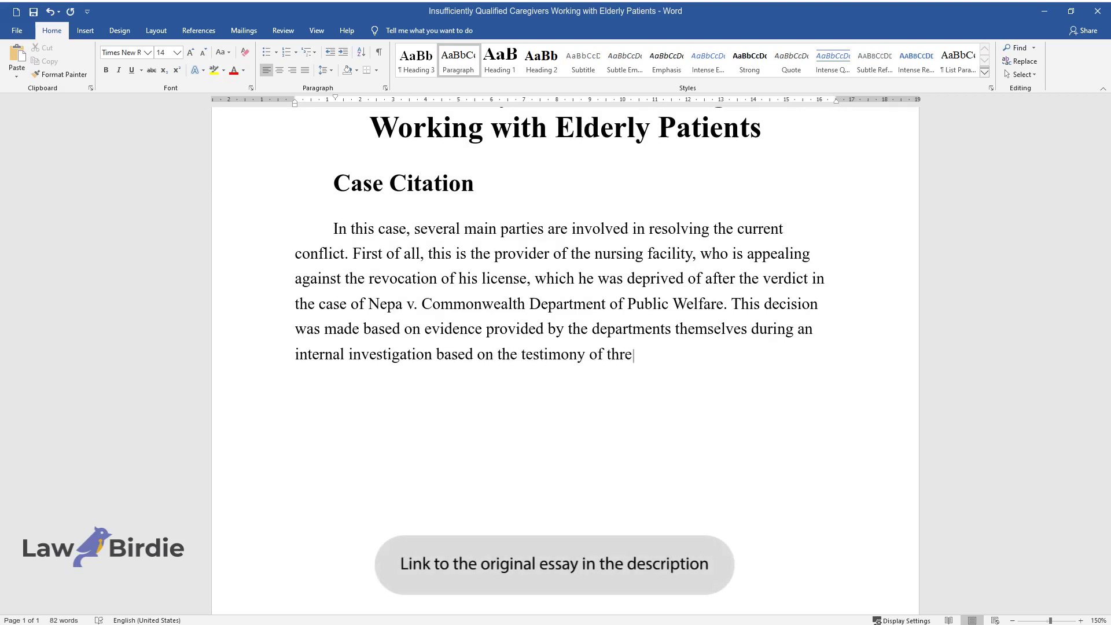
text(e former employees. Residents affected by the actio)
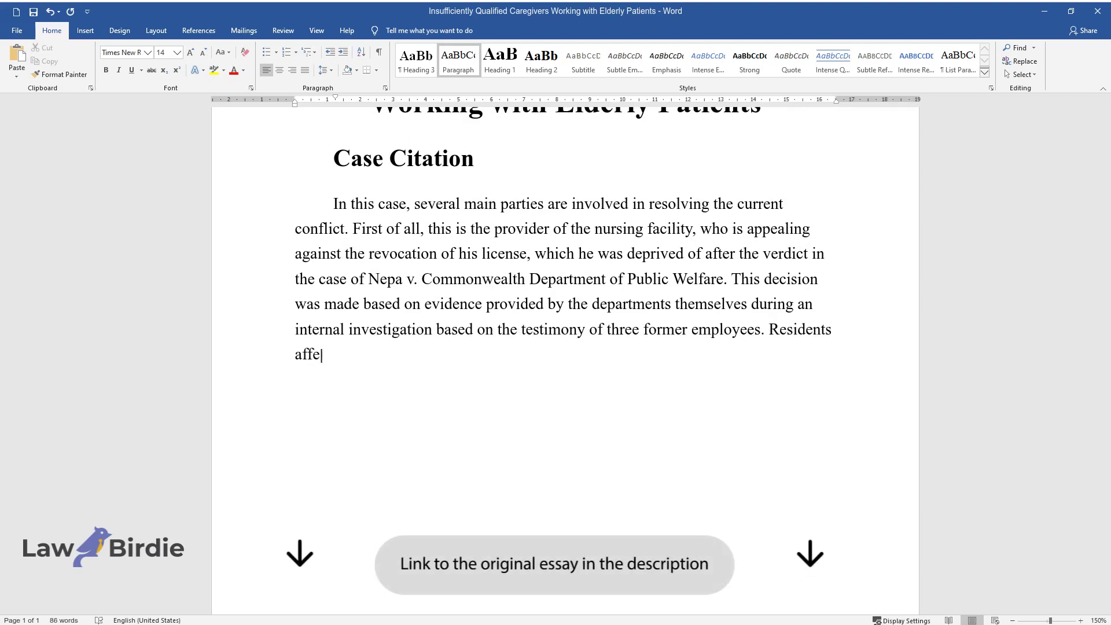
text(ns of the nursing)
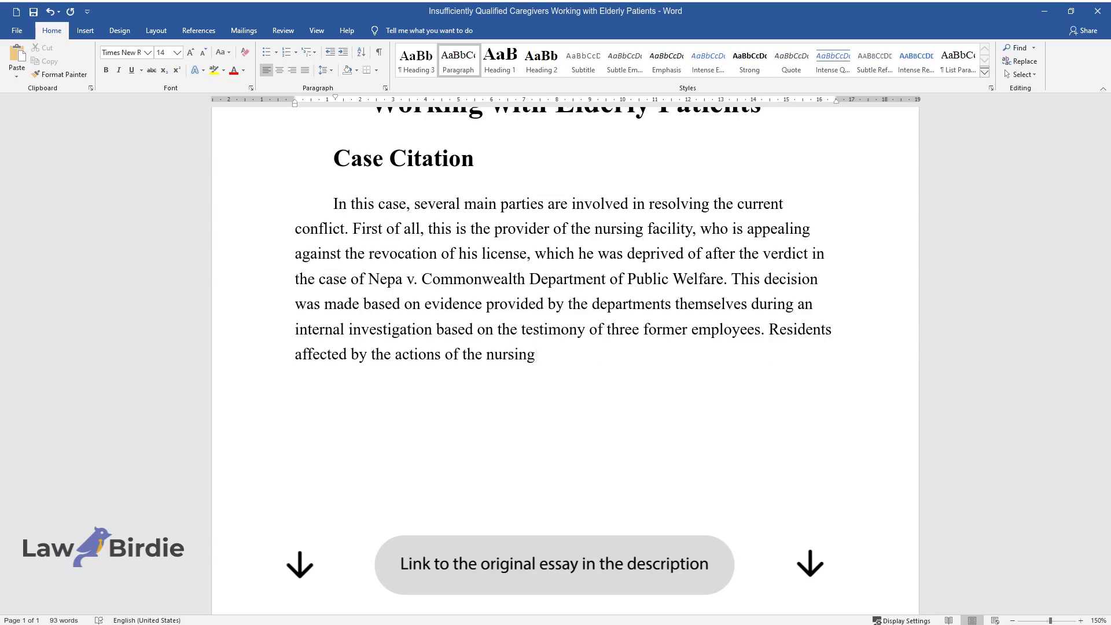
text( facility provider are also indire)
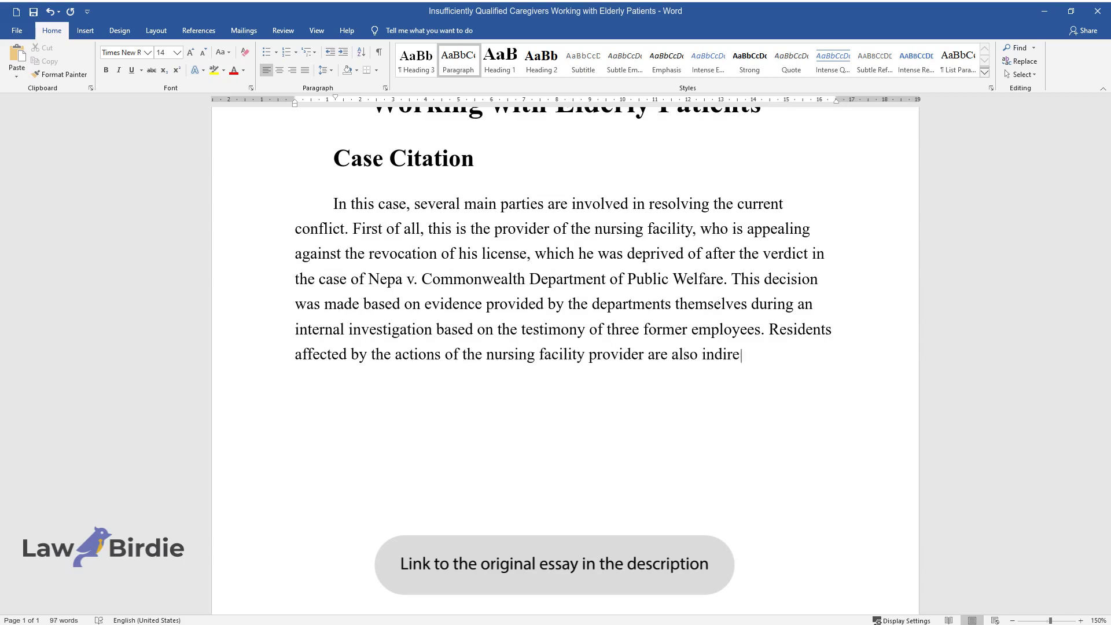
text(ctly interested parties in this ca)
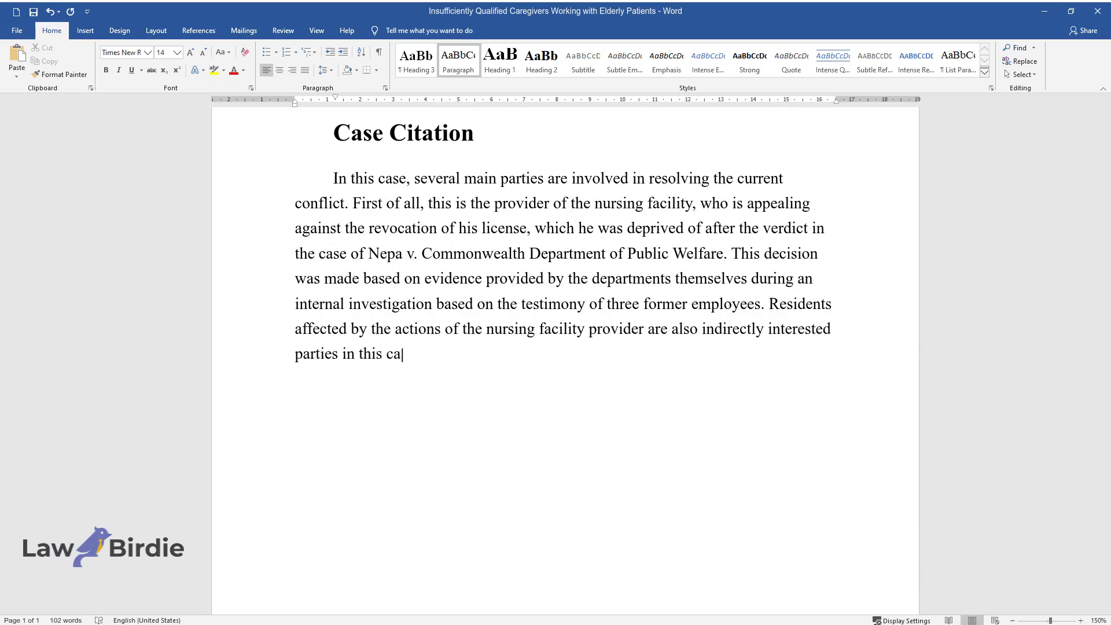
text(se. This case can be found in Pozg)
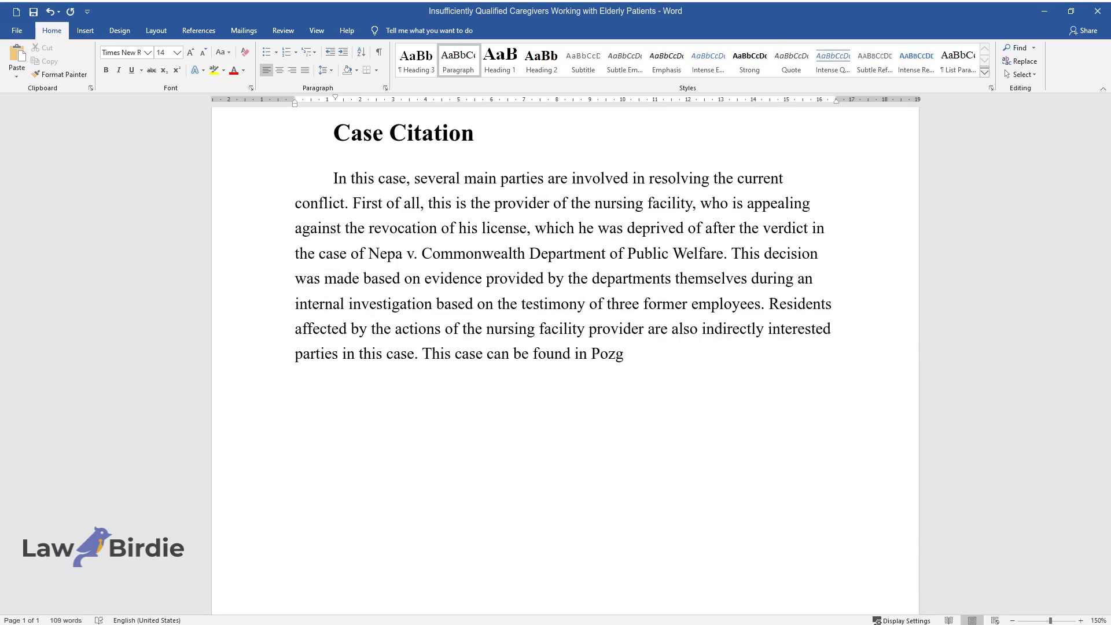
text(ar's "Legal and Ethical Issues for)
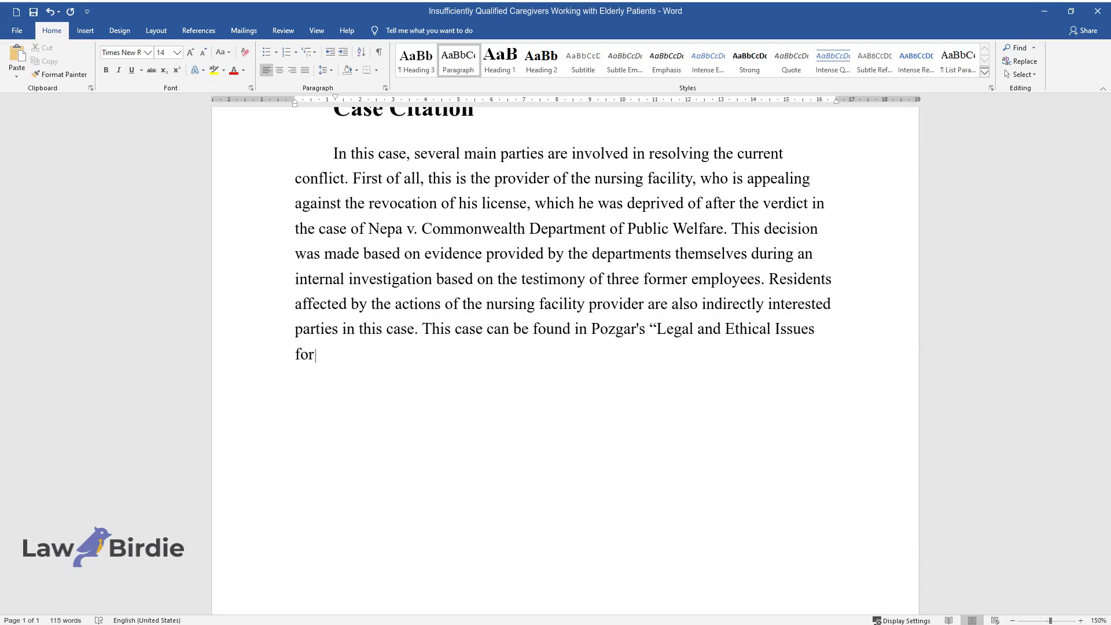
text( Health Professionals," the year o)
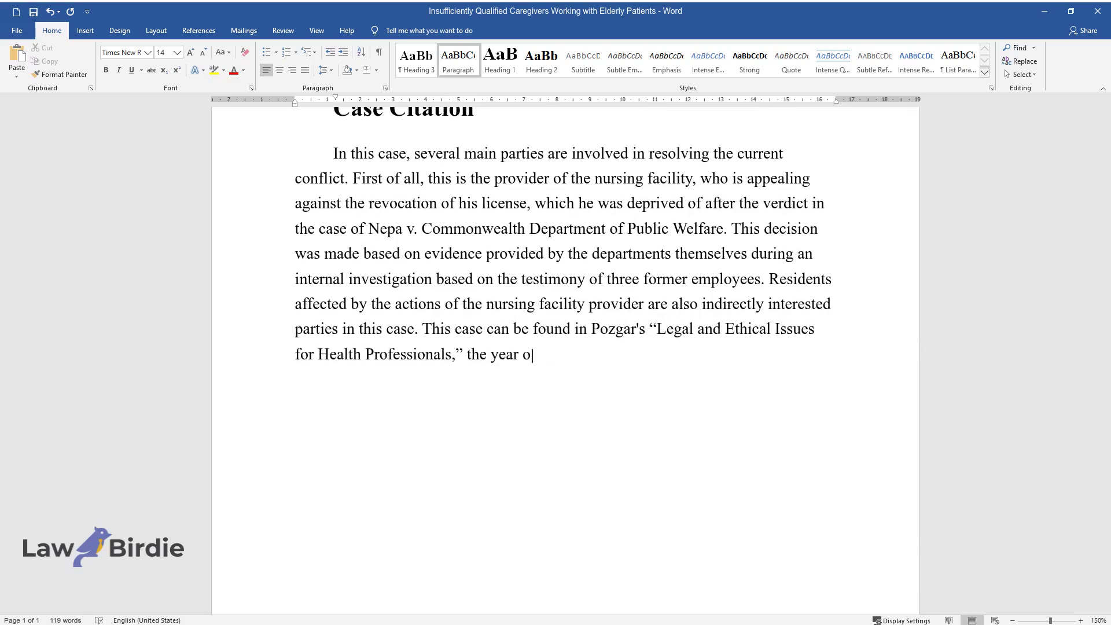
text(f its holding is 1988. The main et)
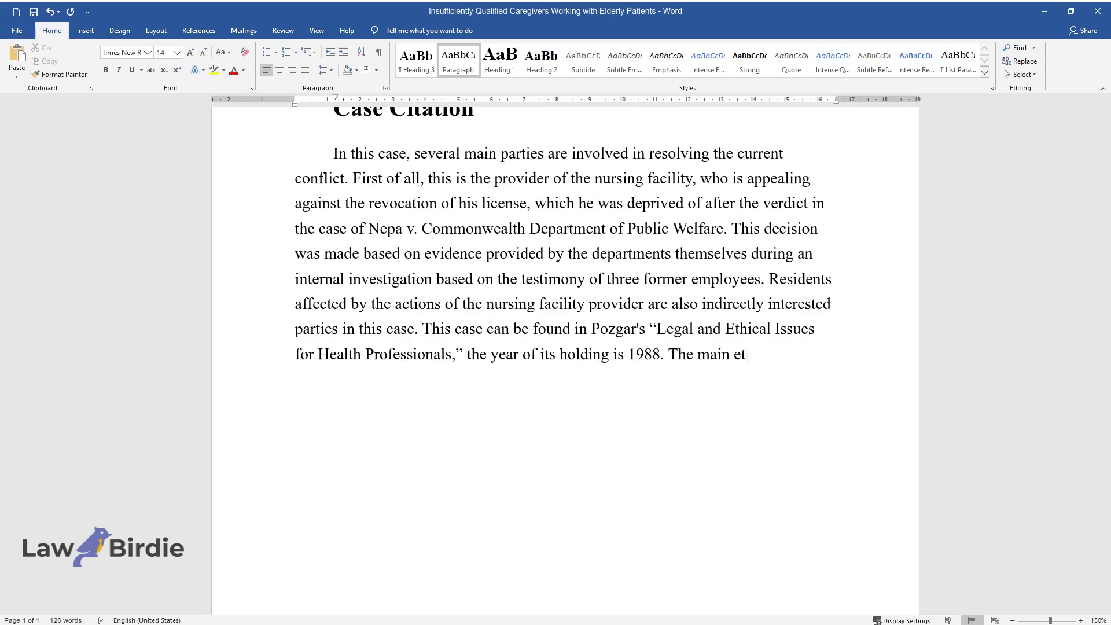
text(hical issue, in this case)
text(, is how)
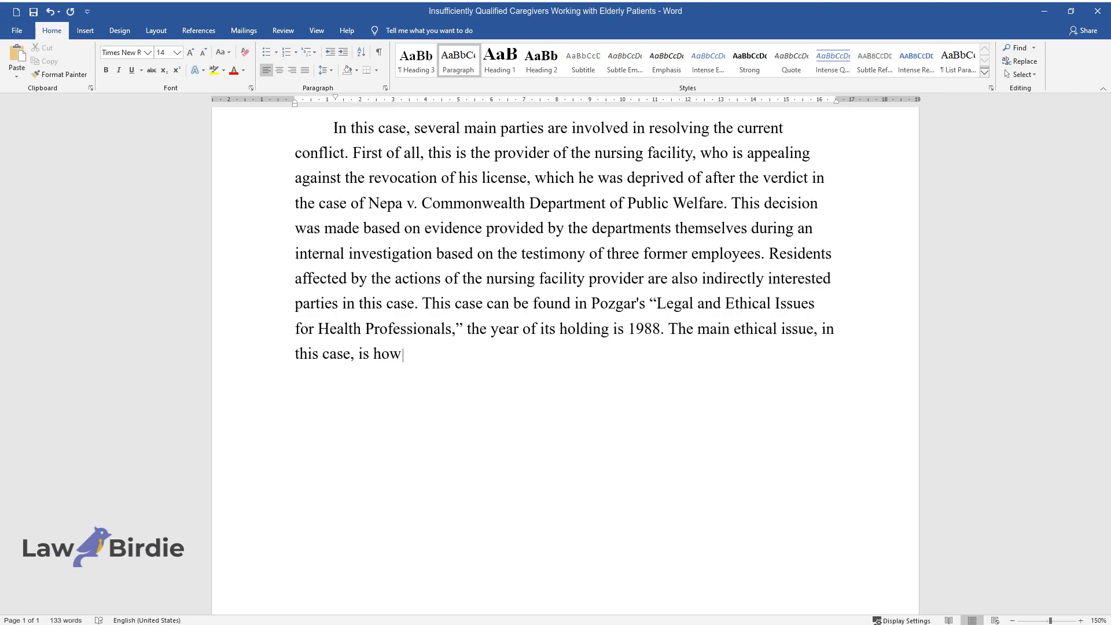
text( providers do not have sufficient )
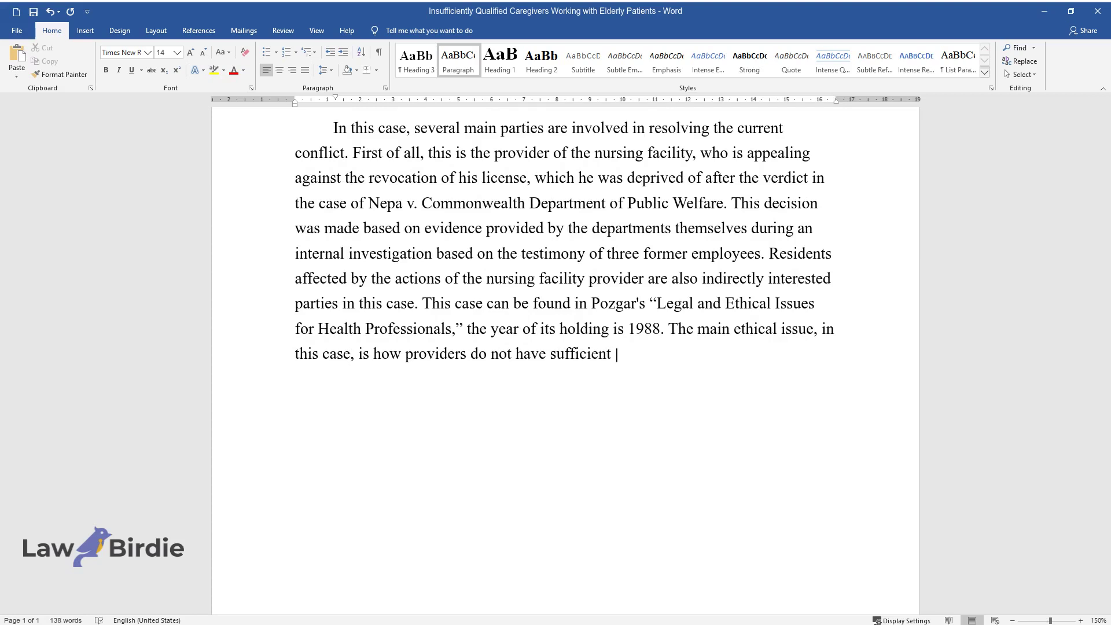
text(qualifications to perform their duties. On this bas)
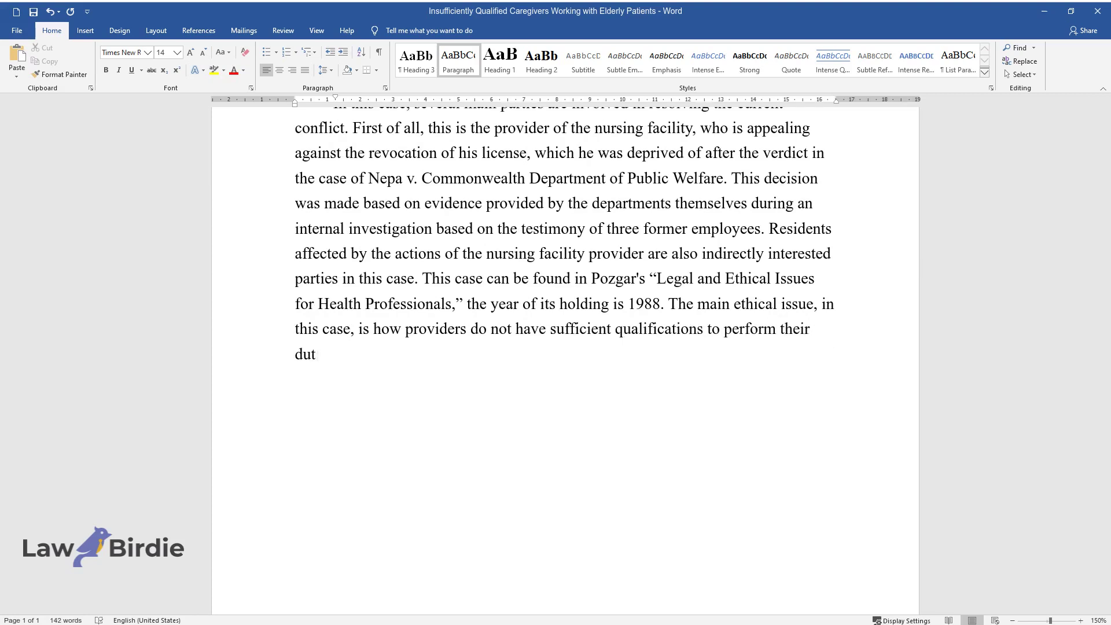
text(is, conflicts ari)
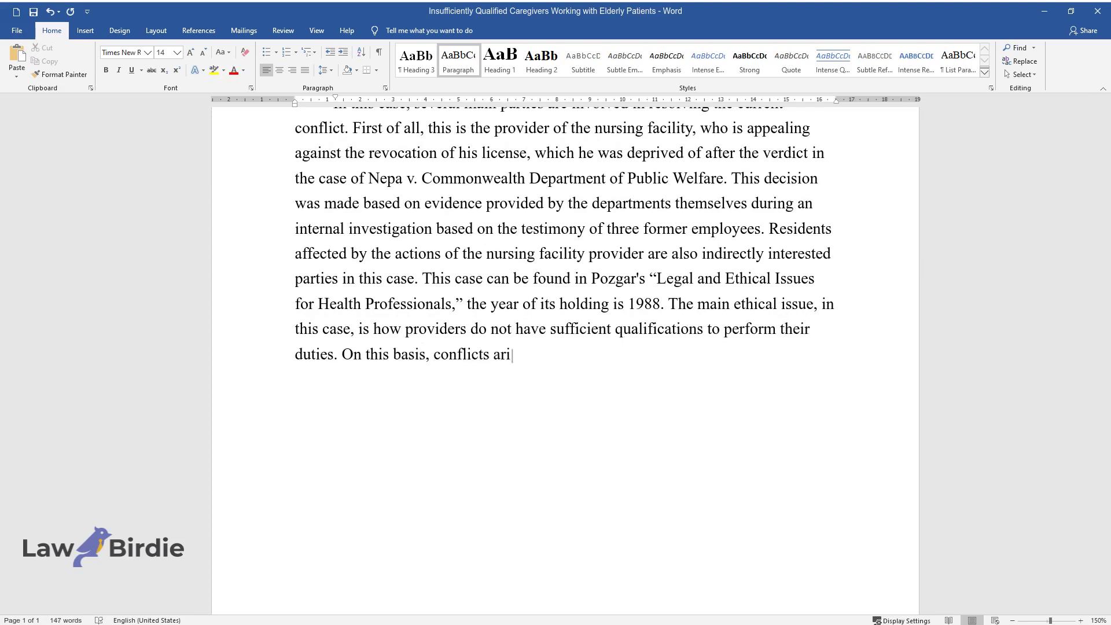
text(se between them and residents who )
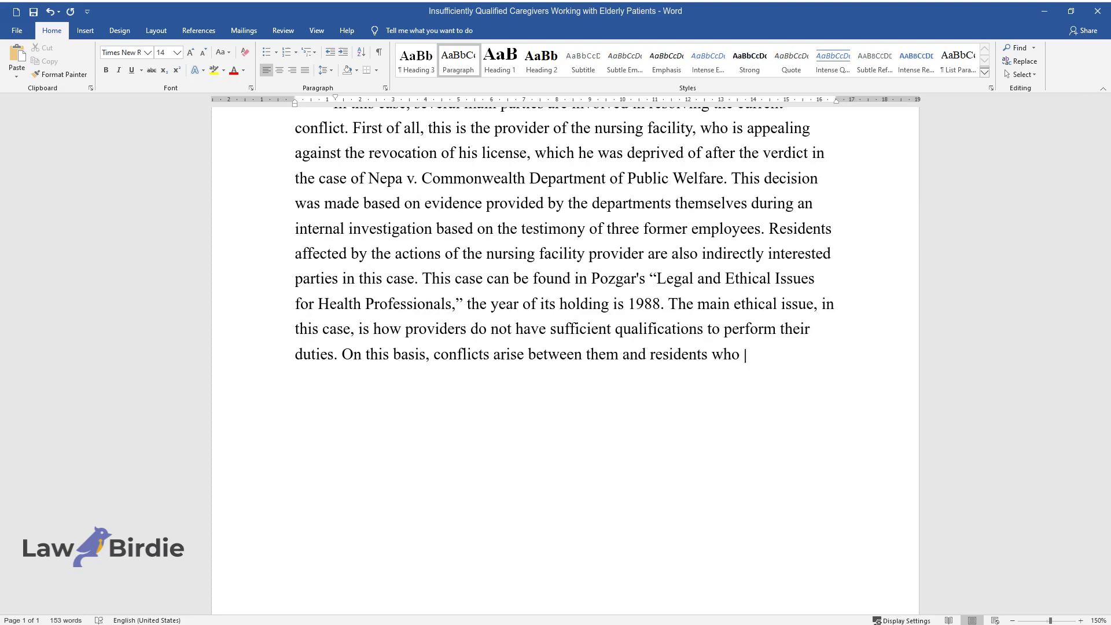
text(require professional care.)
key(Return)
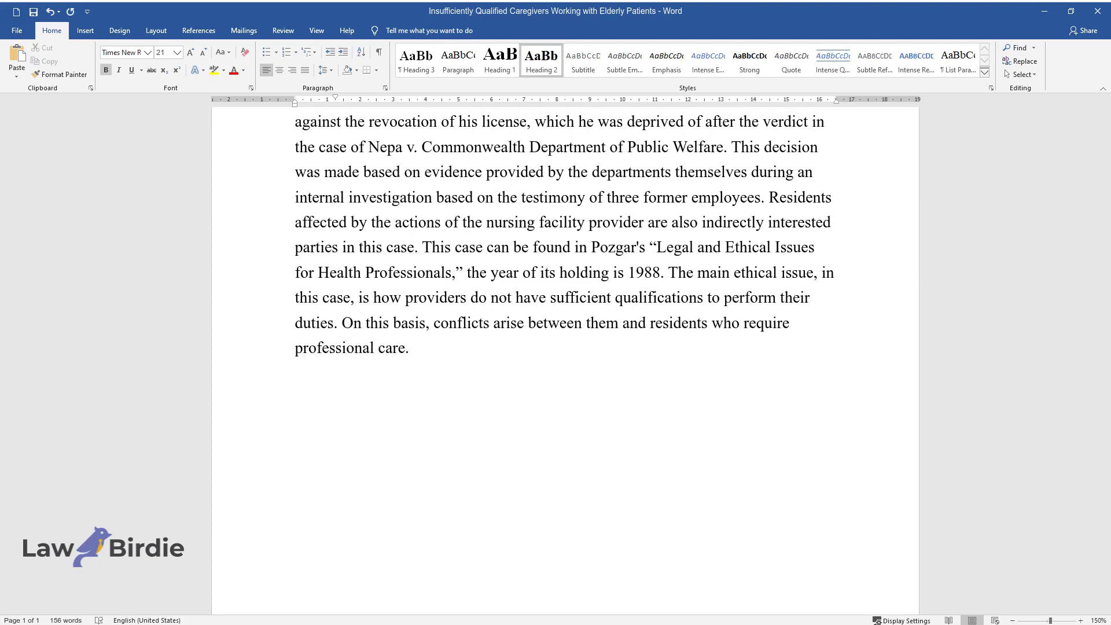
Add a 'Facts' heading and begin its paragraph 'It is also necessary to highlight the essential facts…'.
text(Facts)
key(Return)
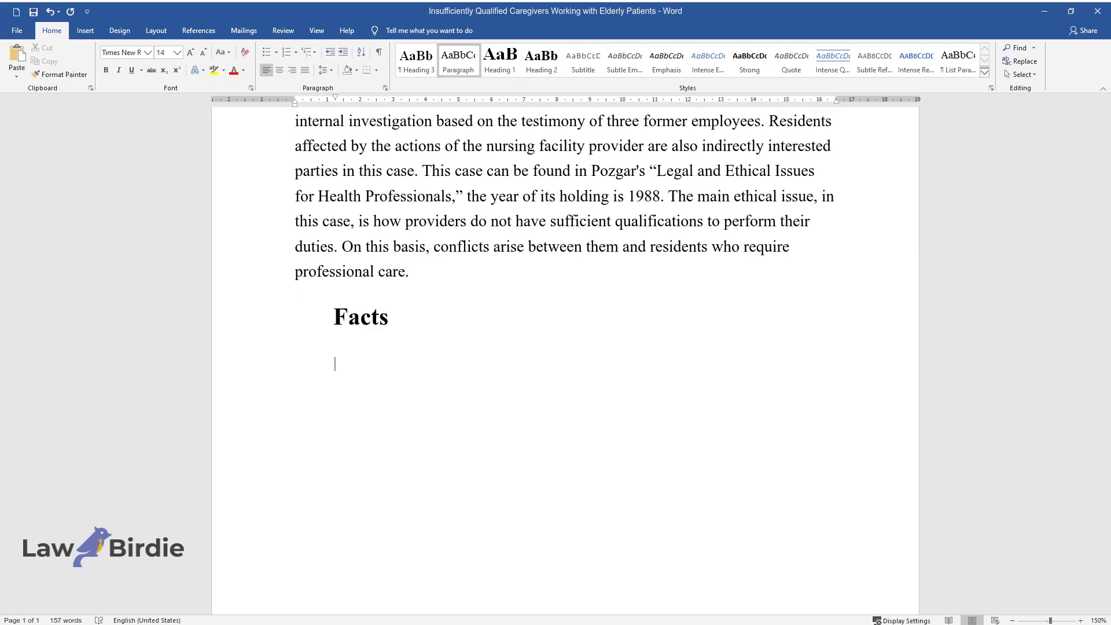
text(It is also necessary to highlight the essential facts th)
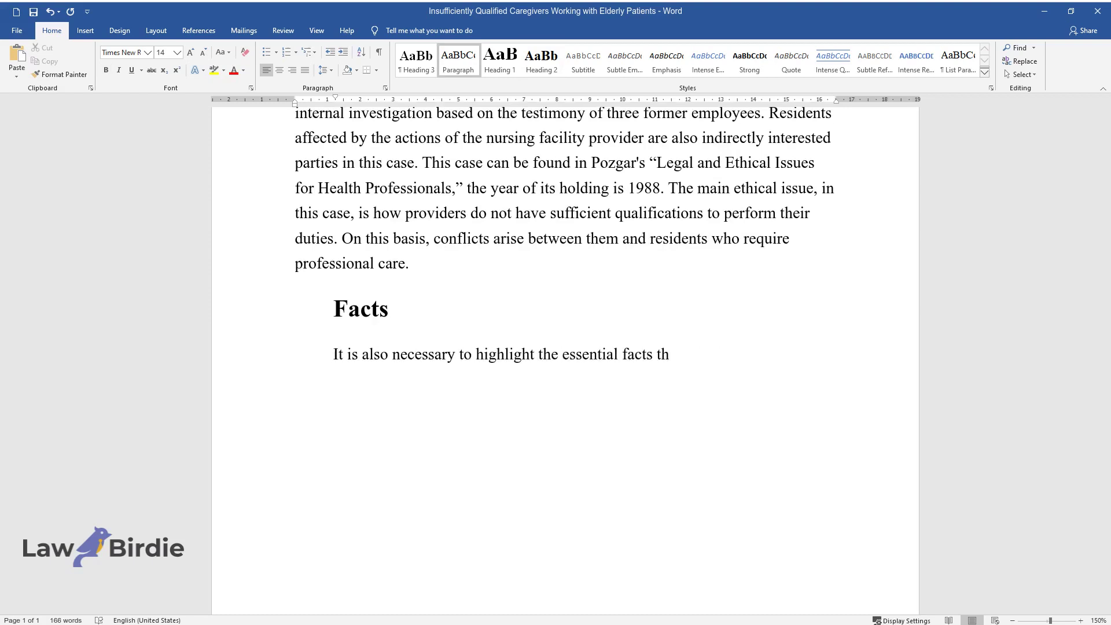
text(at are present in this case. First )
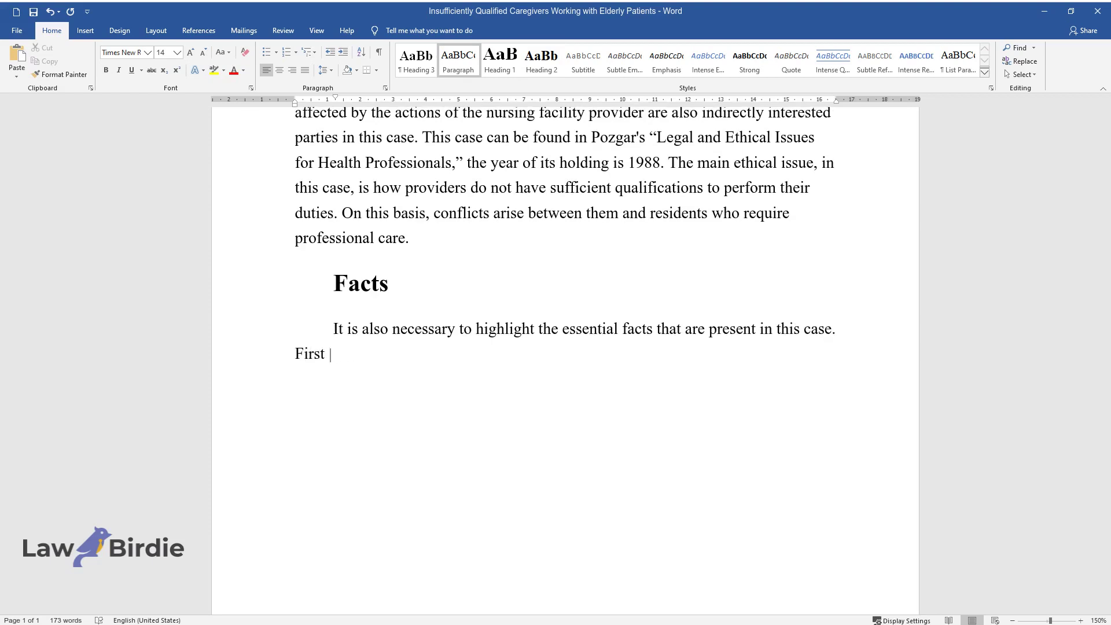
text(of all, it should be noted the even)
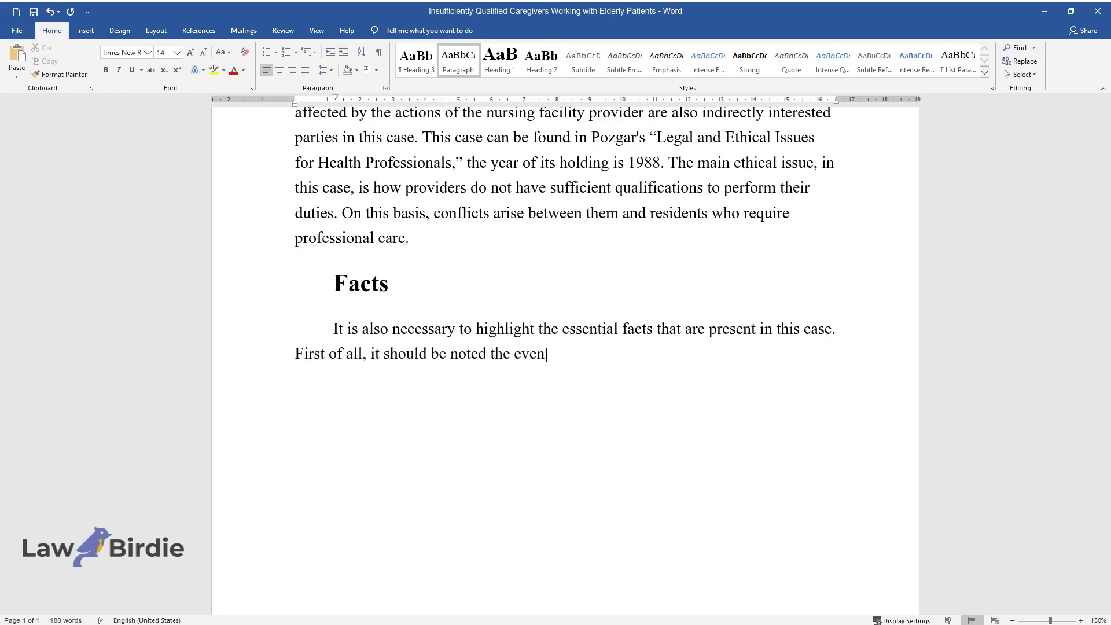
text(ts that affected the revocation of)
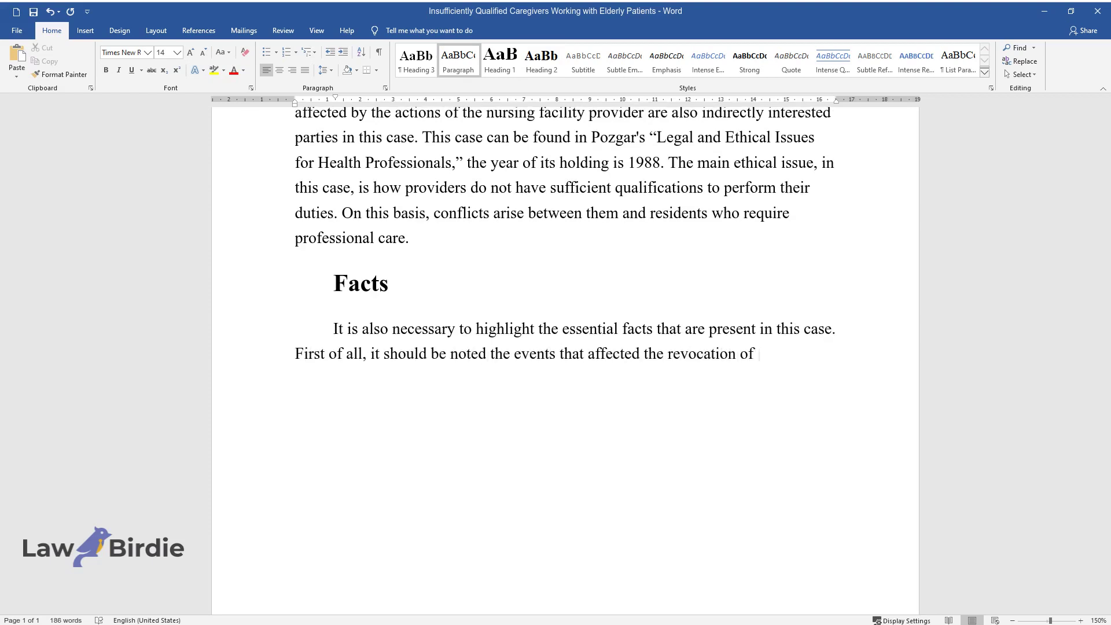
text( the license. The provider of a nurs)
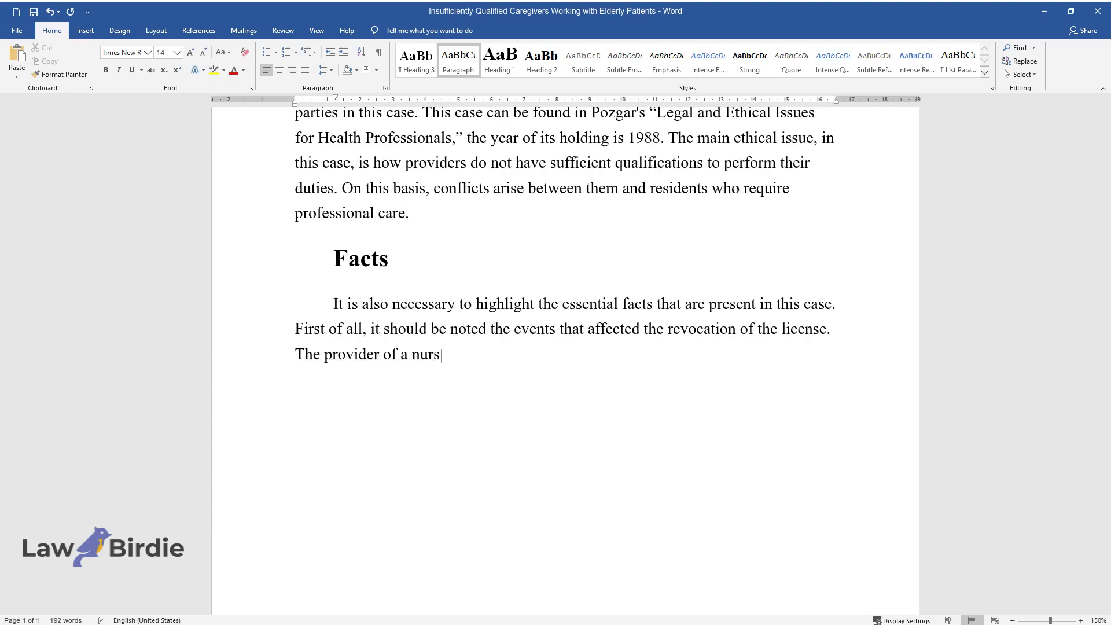
text(ing facility did the following:)
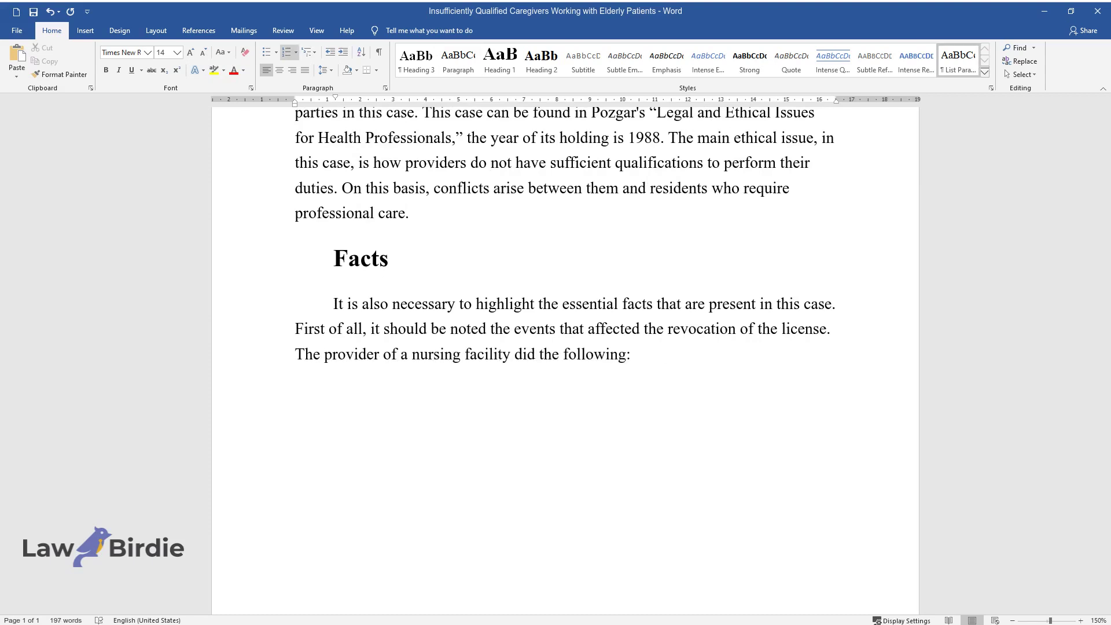
Number three misconduct facts (belt unbuttoned, forced toilet paper removal, verbal insult), then begin 'On the other hand…'.
key(Return)
text(He had to unbutton the)
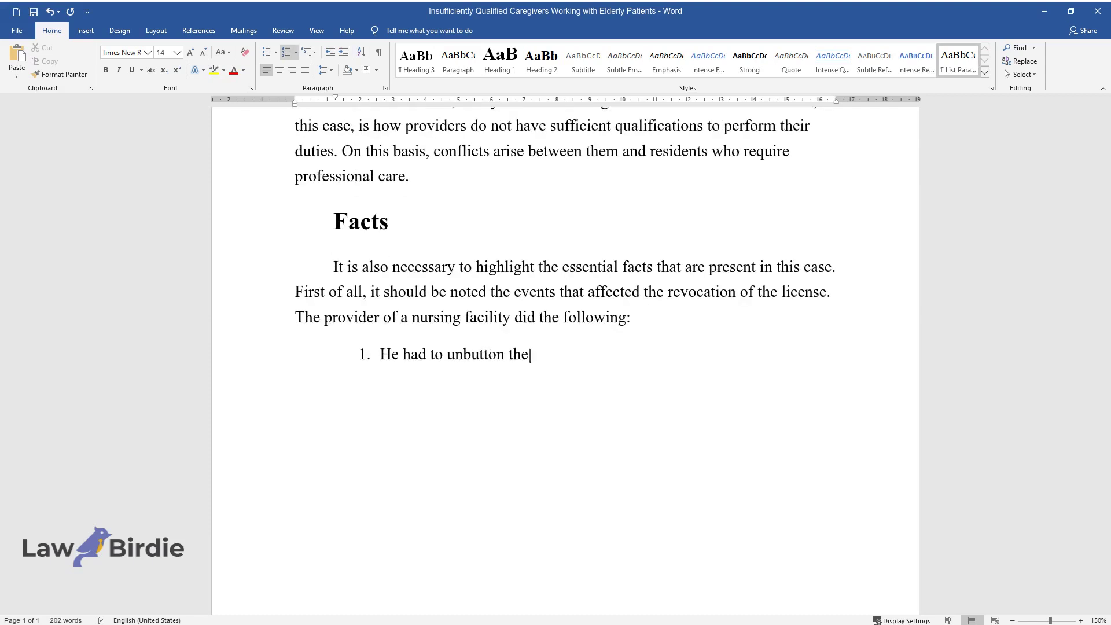
text( belt of one of the residents, which l)
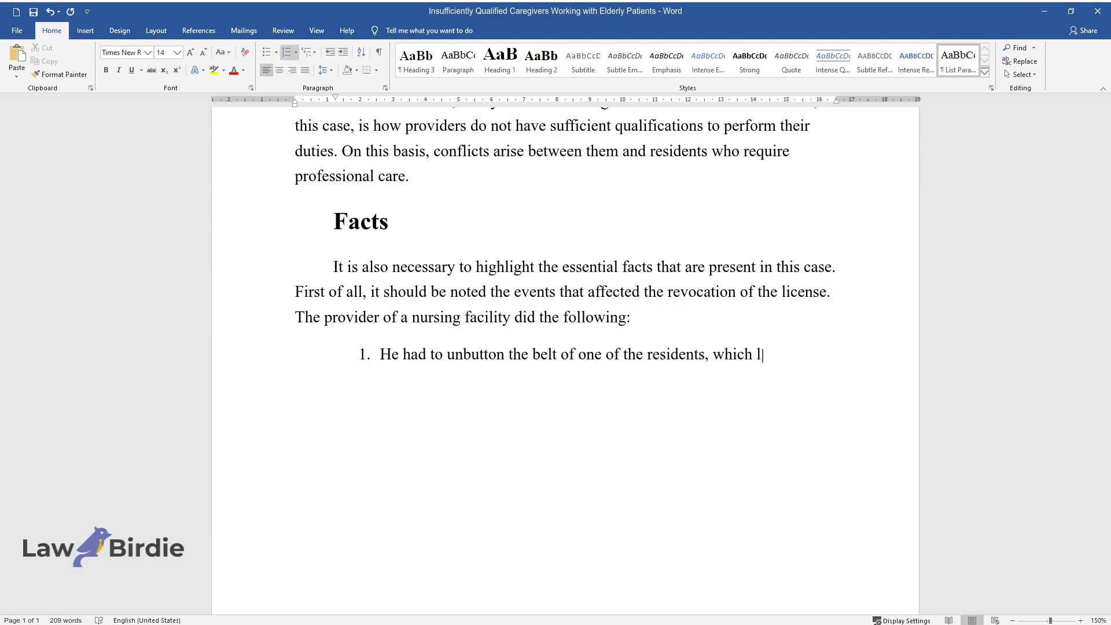
text(ed to the fall of the pants, and the Pe)
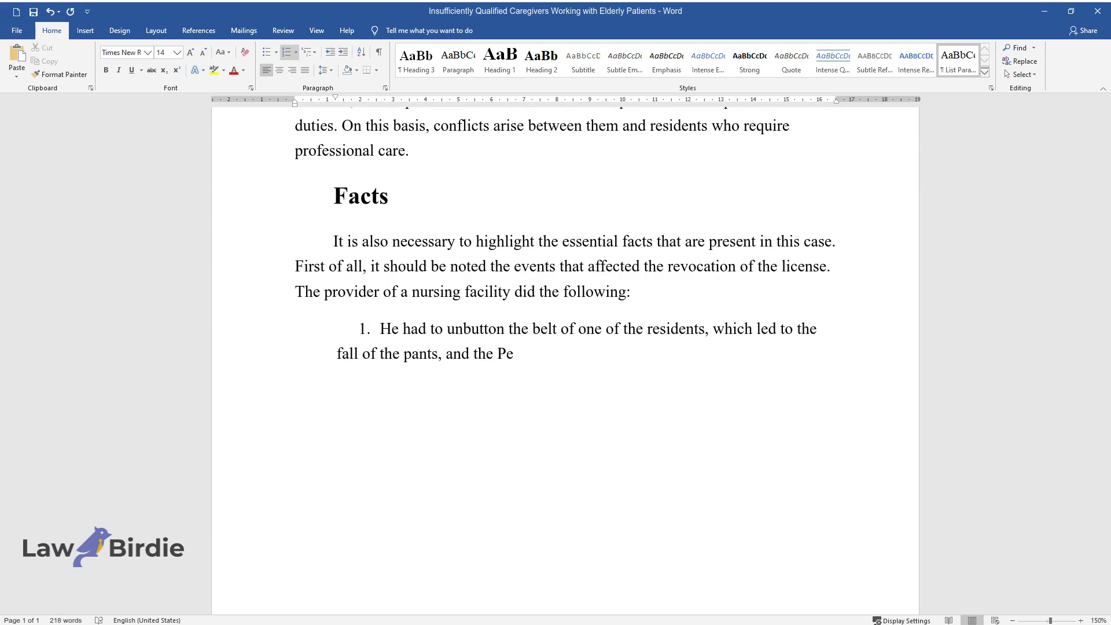
text(titioner pushed another resident to ki)
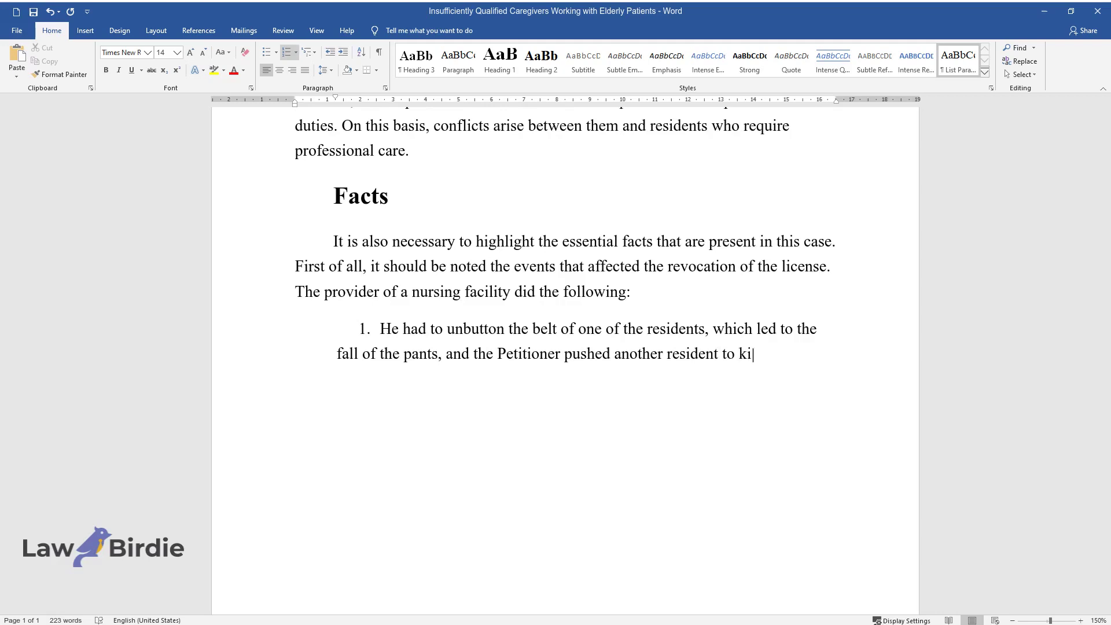
text(ss.)
key(Return)
text(Forced one of )
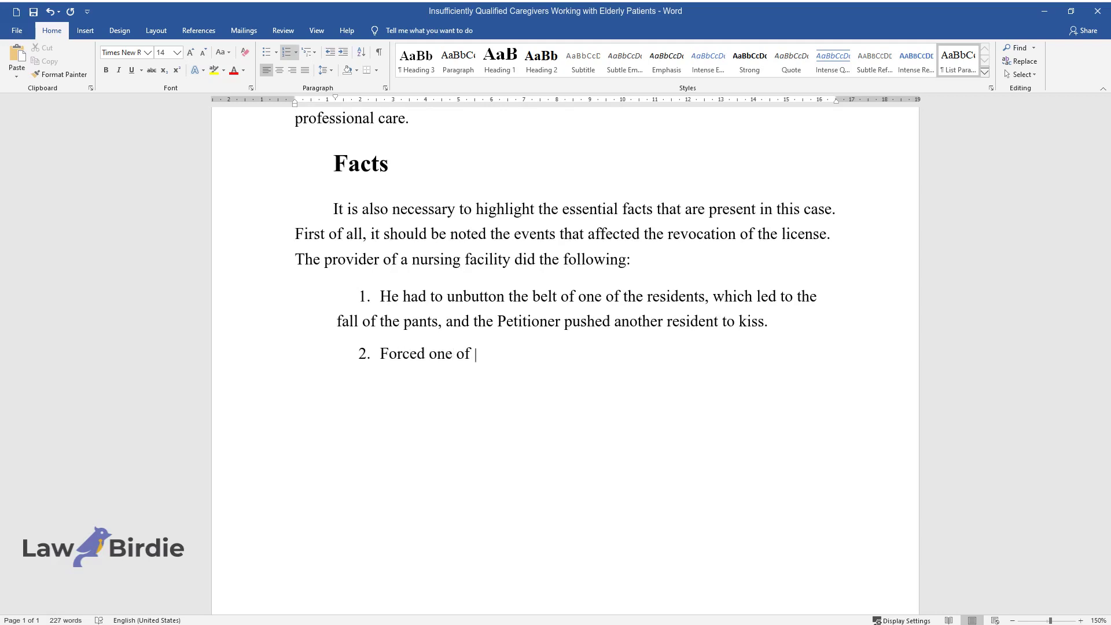
text(the residents to remove toilet pape)
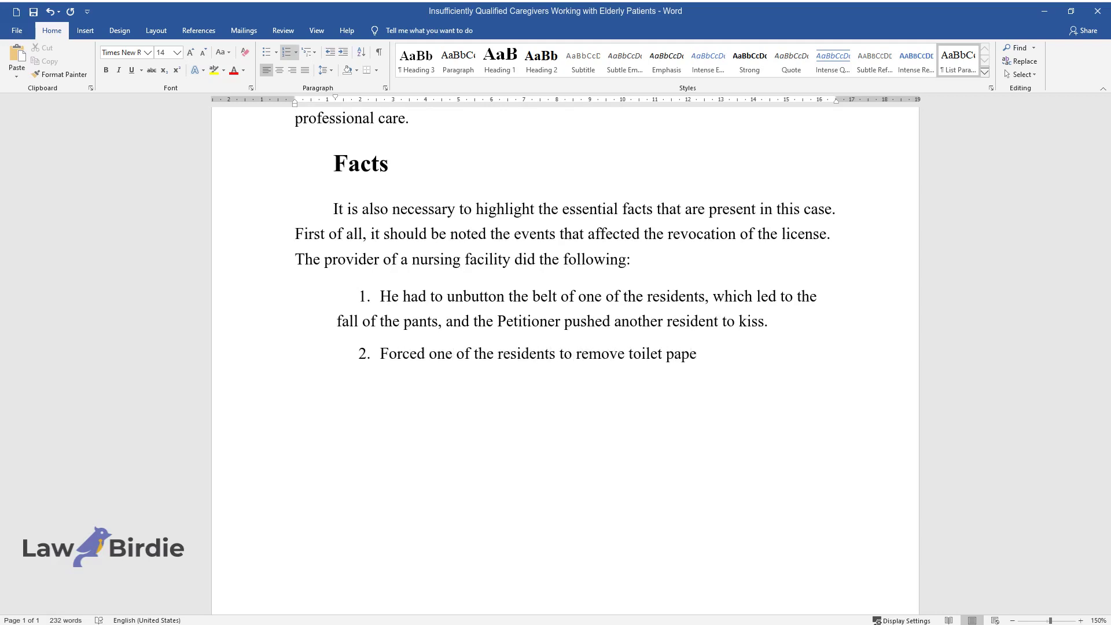
text(r from a commode after she had urin)
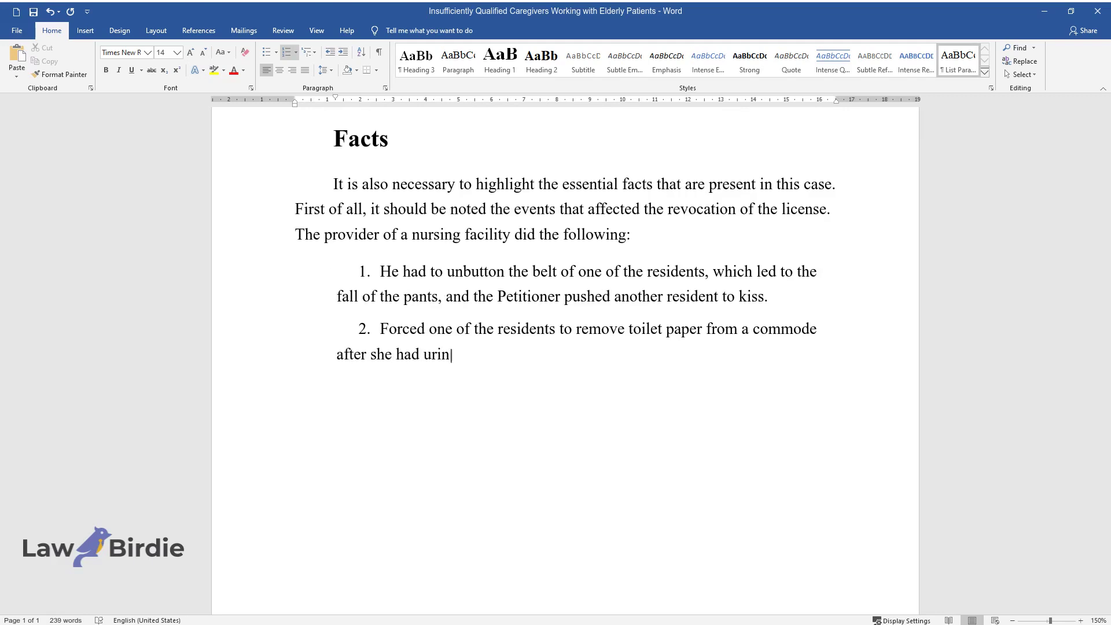
text(ated and defecated.)
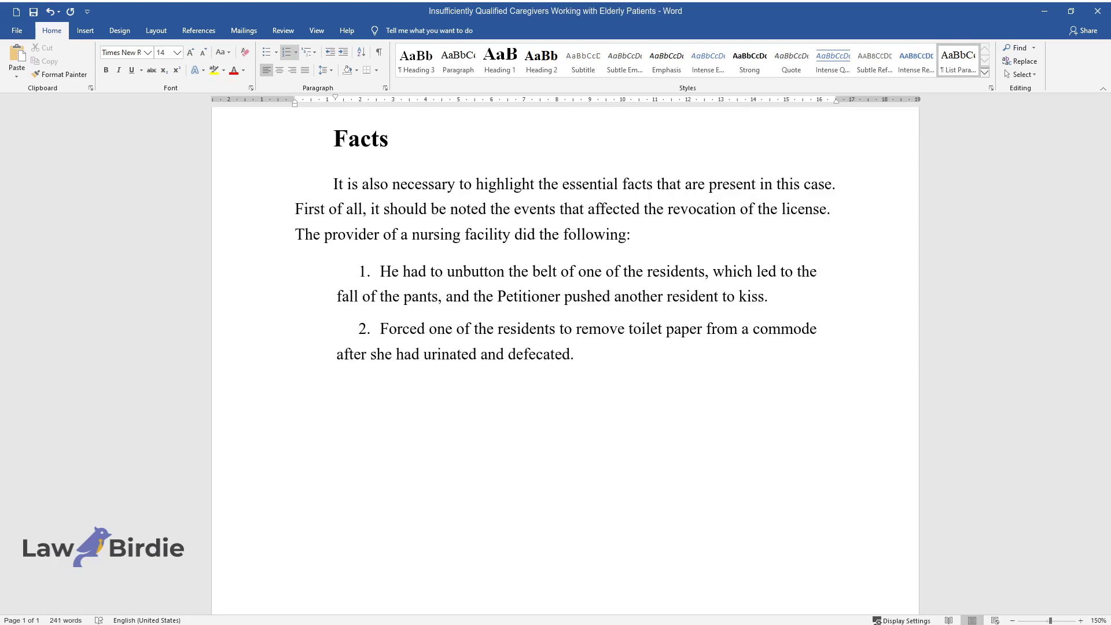
key(Return)
text(Verbally insulted a resident)
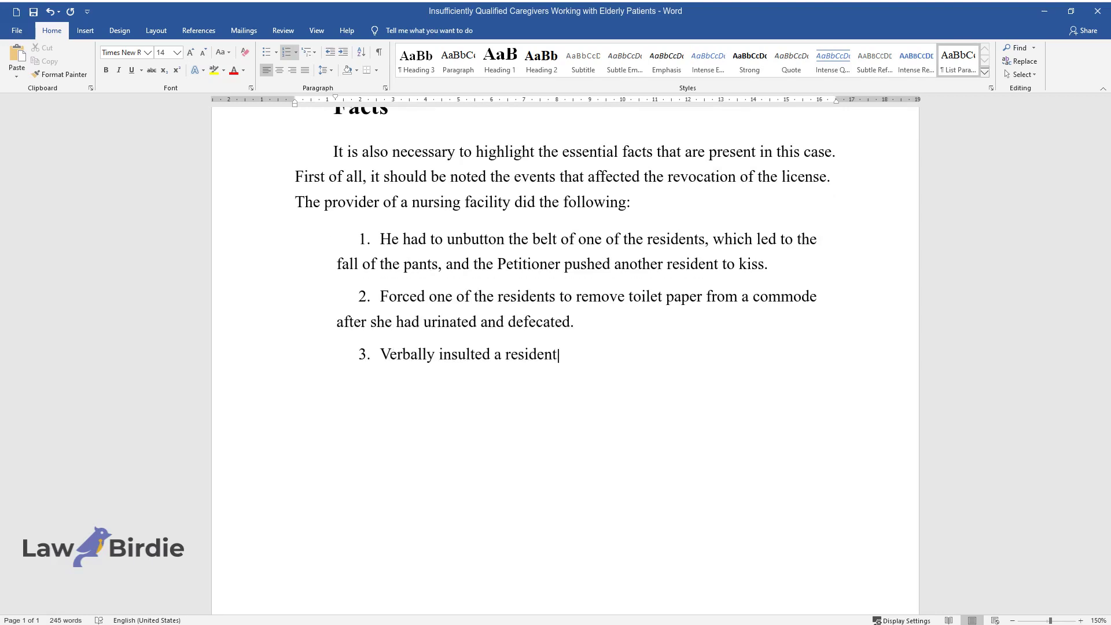
text(.)
key(Return)
text(On the other h)
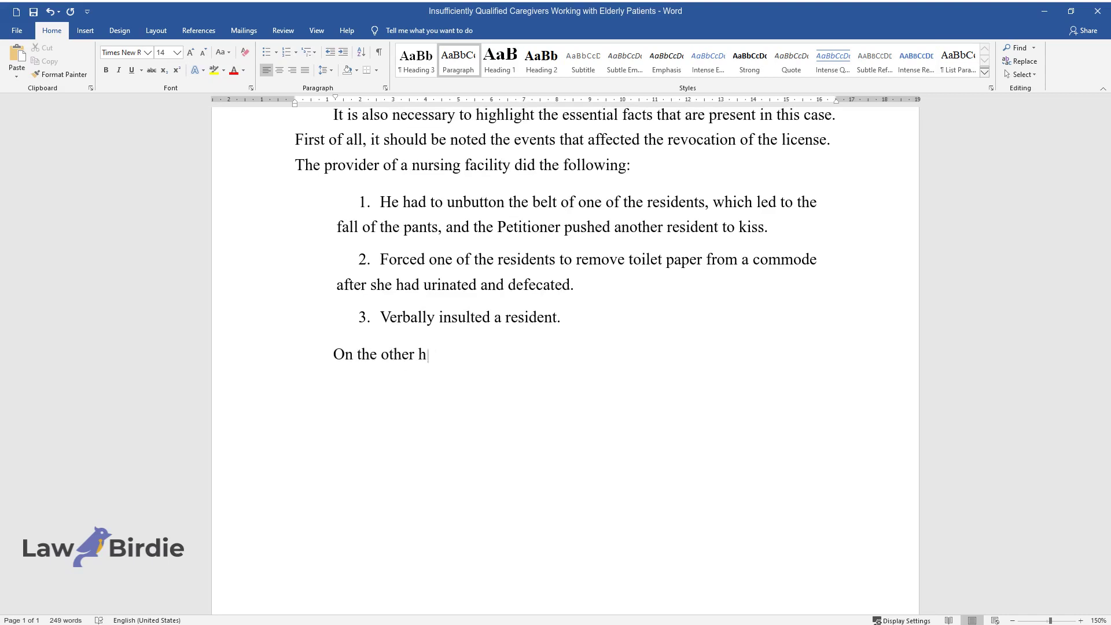
text(and, the nursing facility provided a)
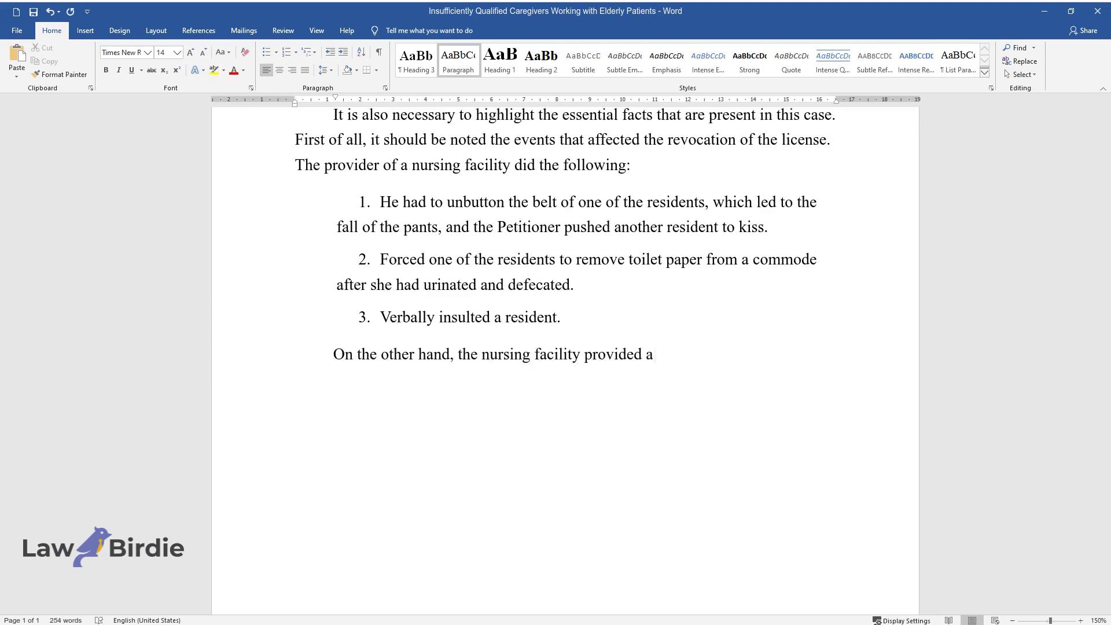
text(dditional facts that discredited the)
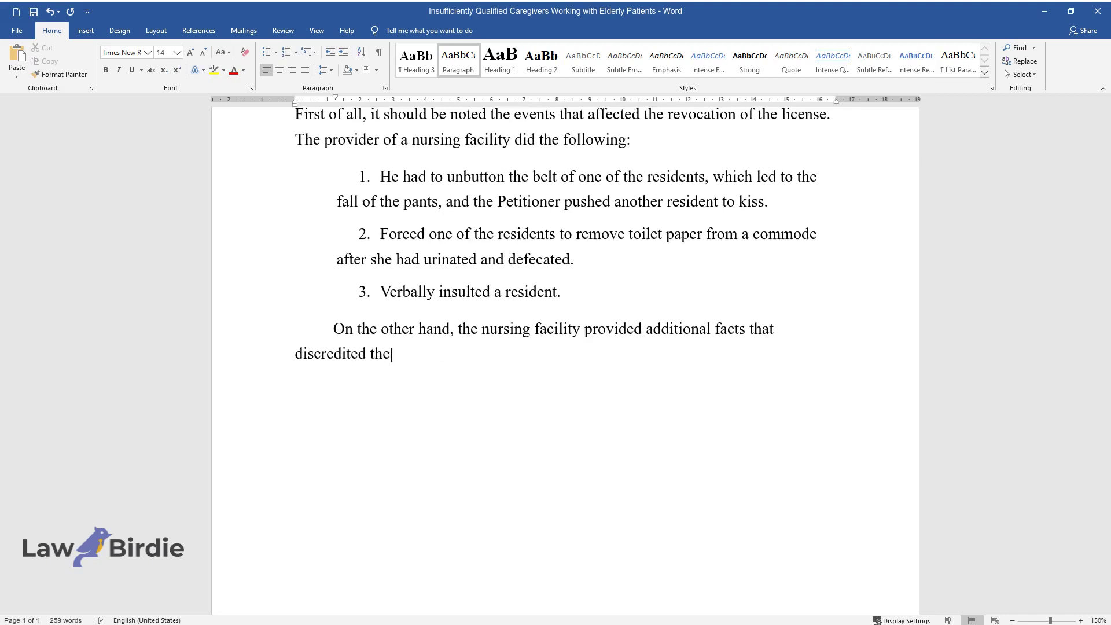
text( witnesses, so the following facts s)
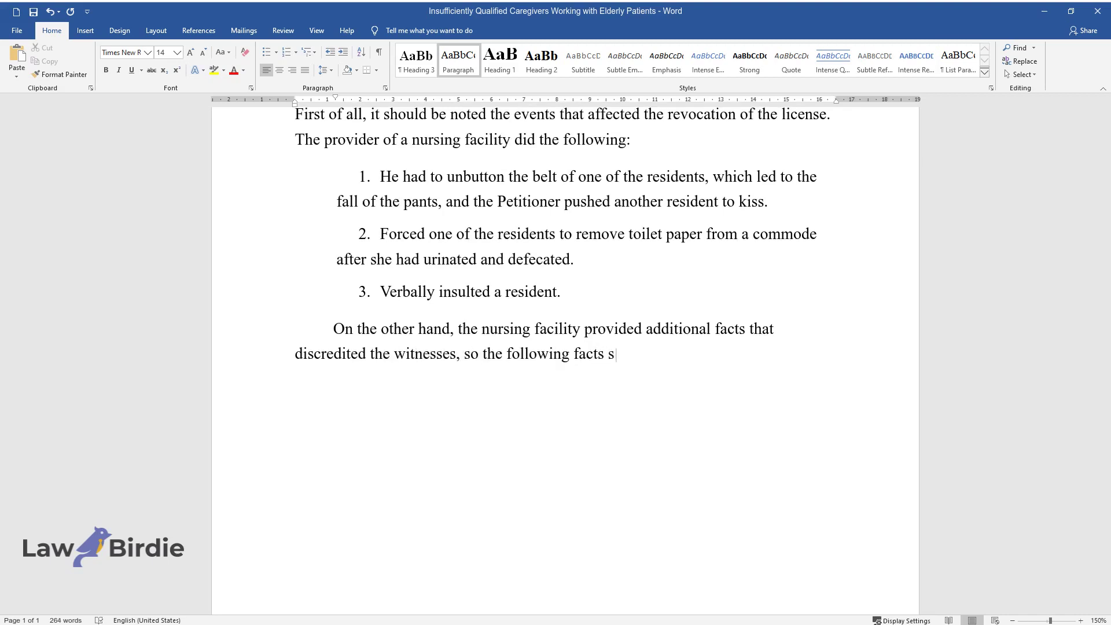
text(hould also be noted in the case:)
End the paragraph with 'should also be noted in the case:' and start a new numbered list.
key(Return)
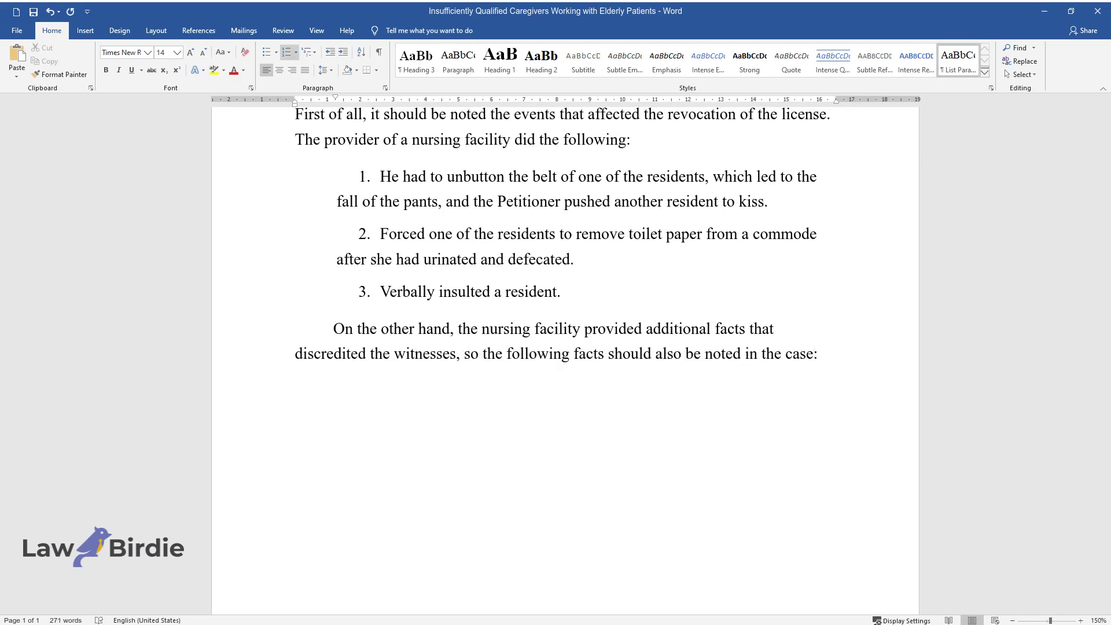
List three facility facts: employees' insubordination, the court's ruling, and the provider's lack of mental-illness competence.
text(Former employees al)
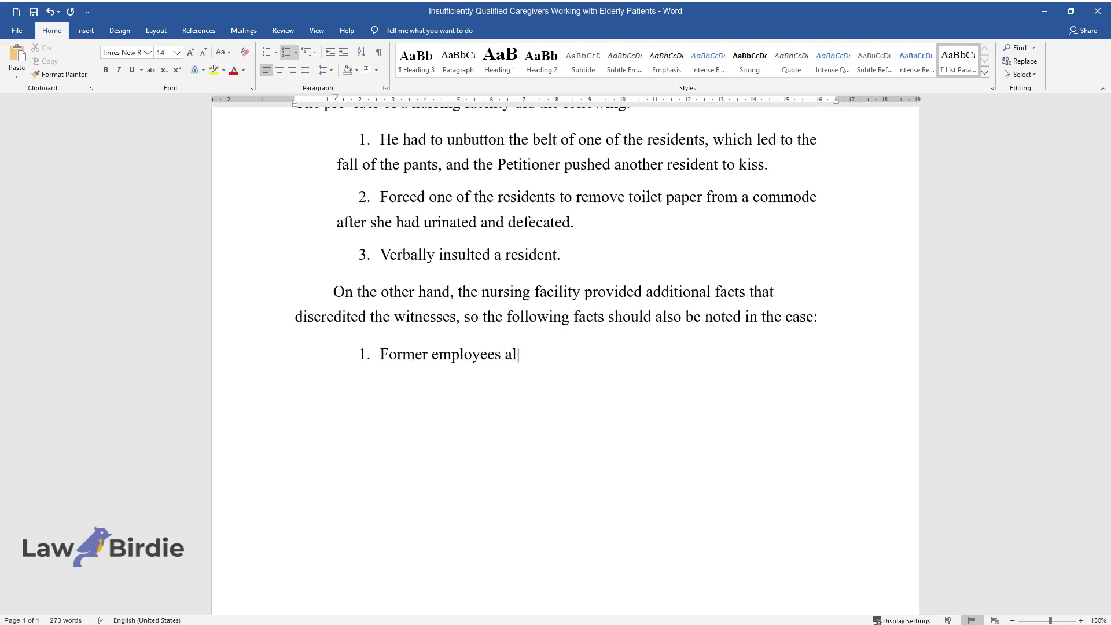
text(so violated subordination in their )
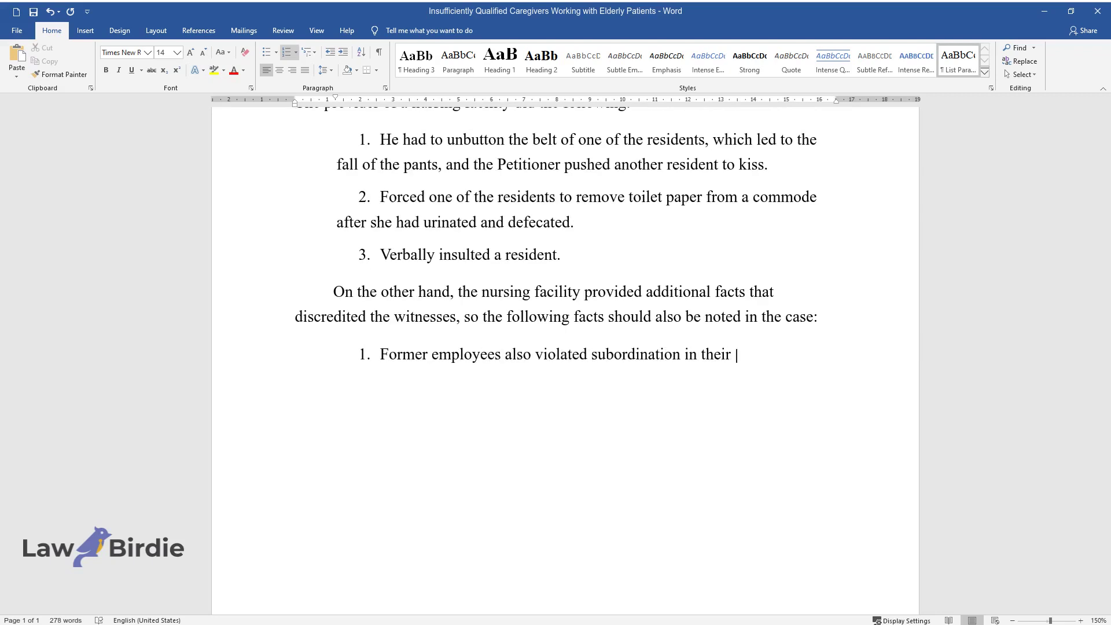
text(behavior with residents, as they m)
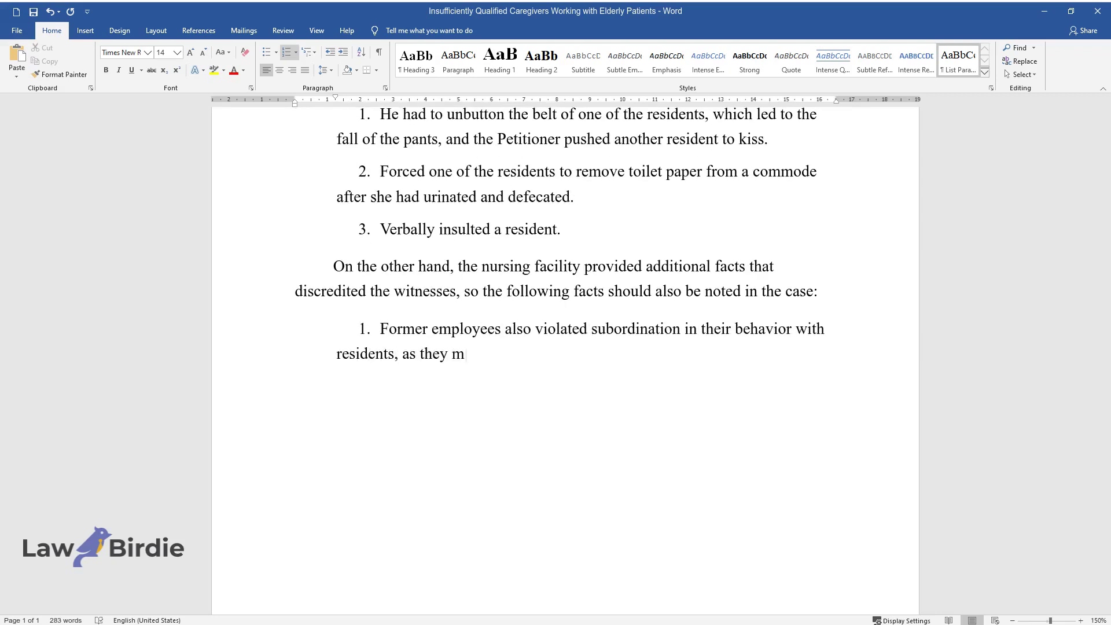
text(ocked them in every possibl)
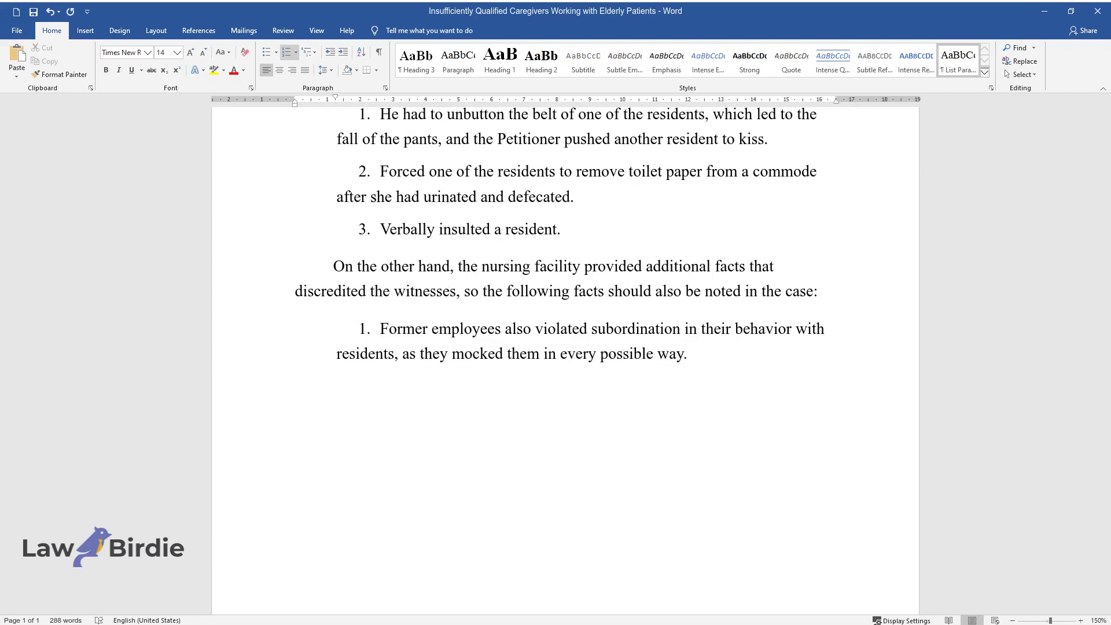
text(e way.)
key(Return)
text(The court decided th)
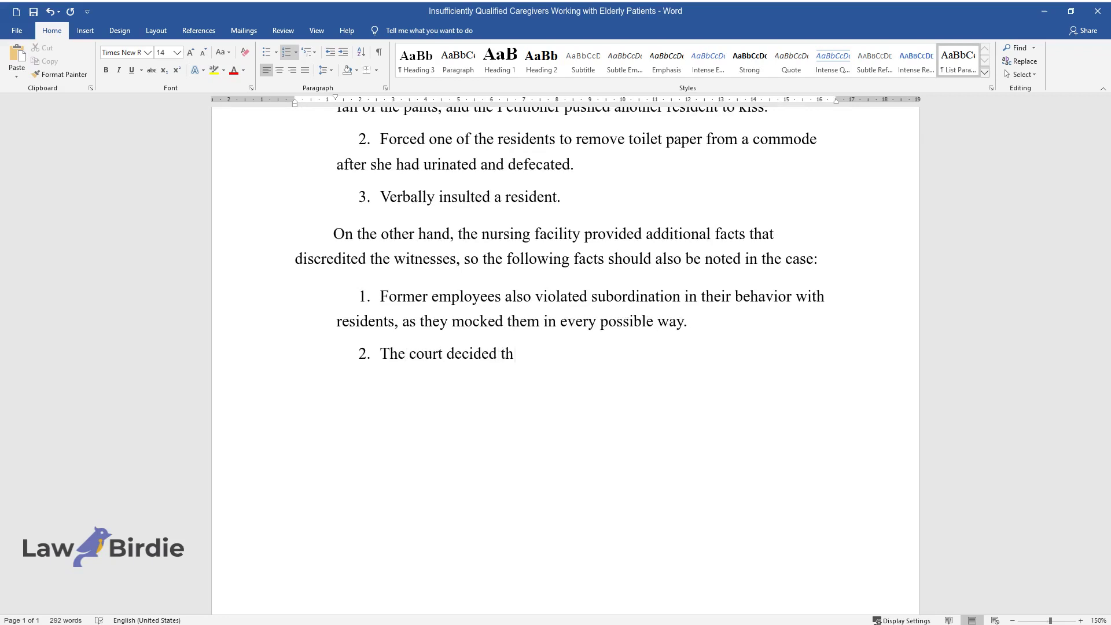
text(at despite these facts about the empl)
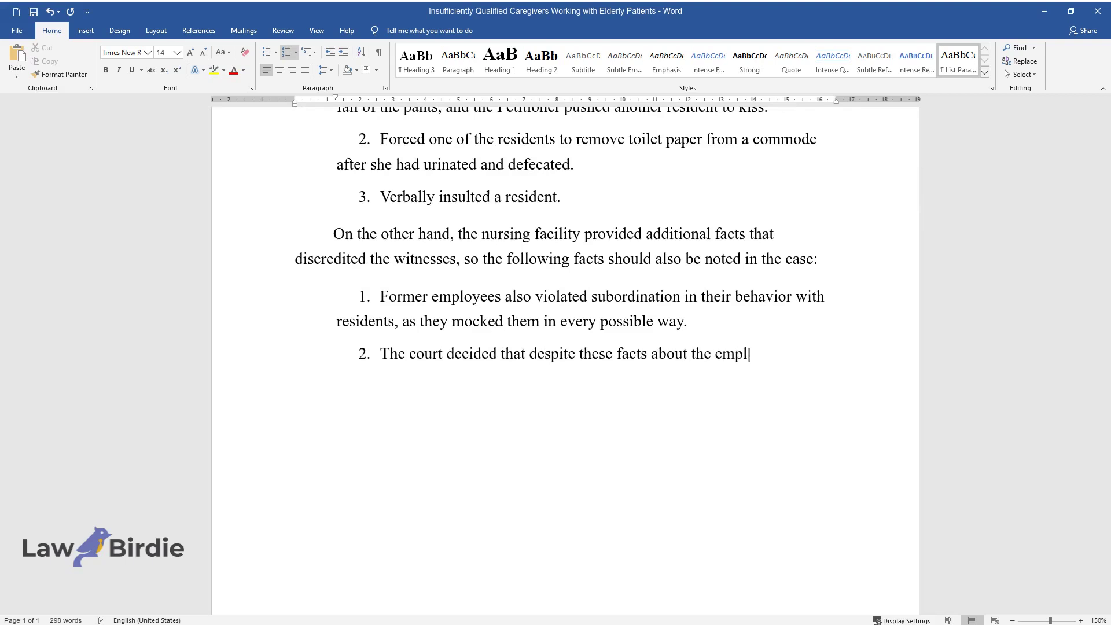
text(oyee, this does not cancel their tes)
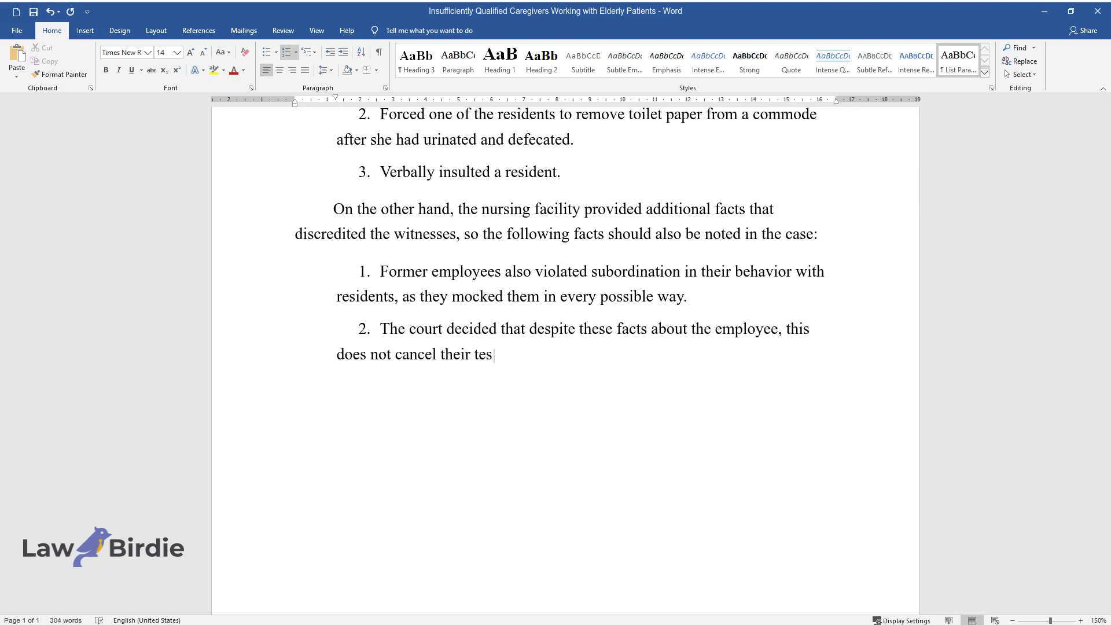
text(timony and does not explain the prov)
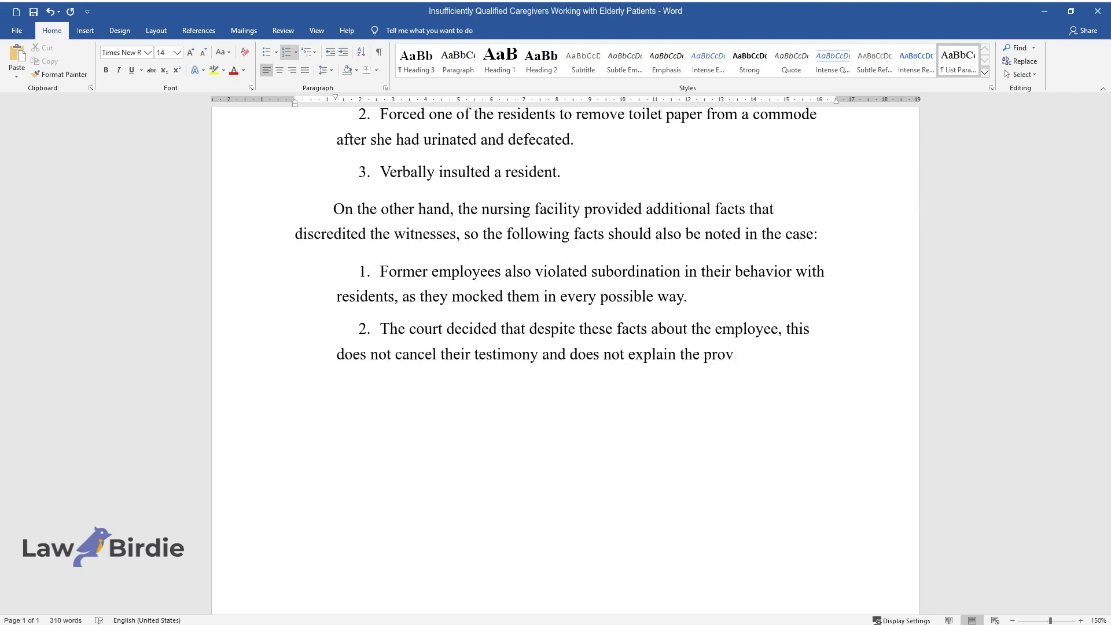
text(ider's behavior.)
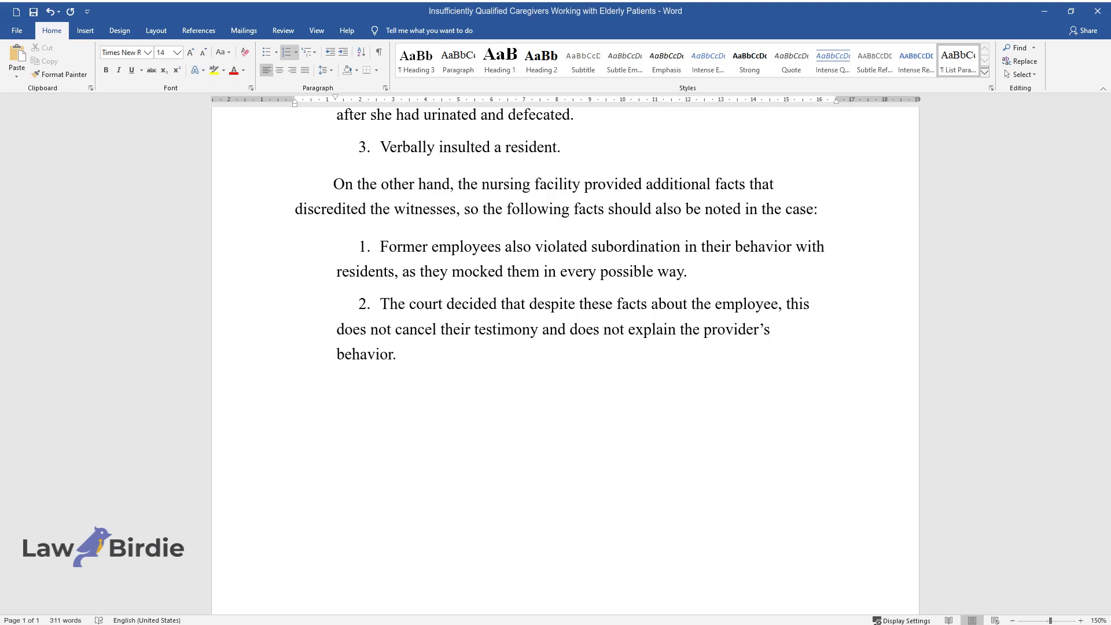
key(Return)
text(A decision was made because the nursin)
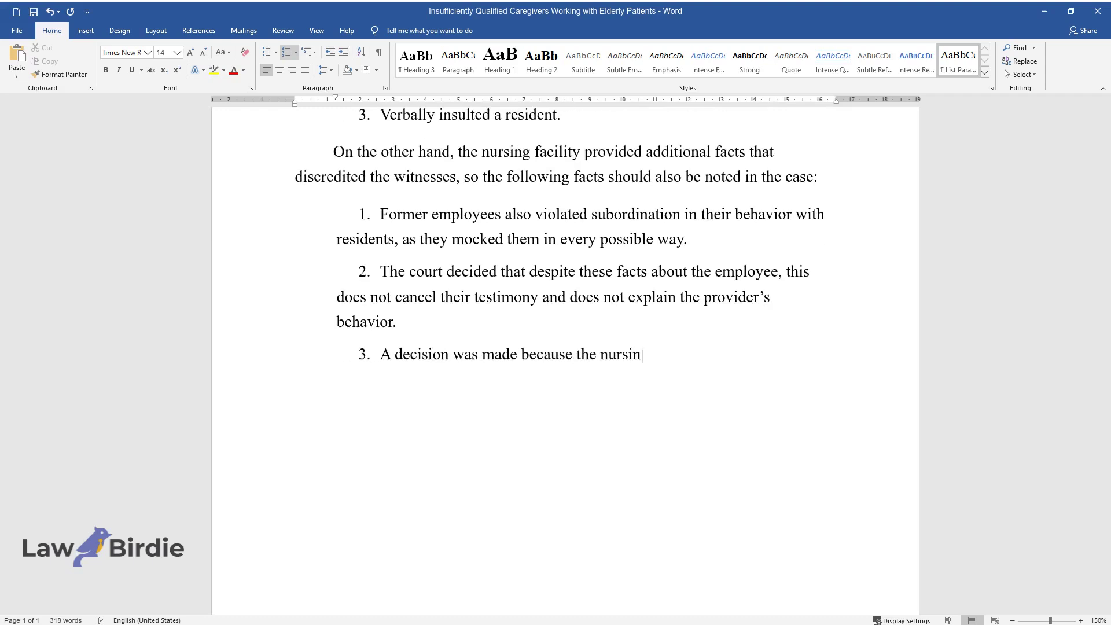
text(g facility provider did not have suffi)
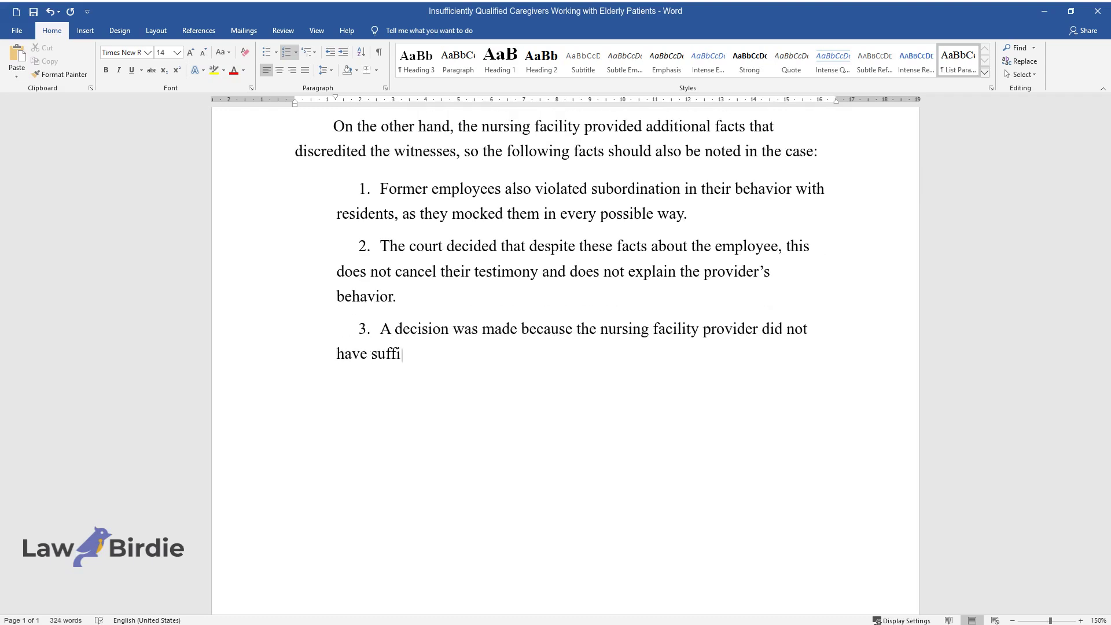
text(cient competence to work with patient)
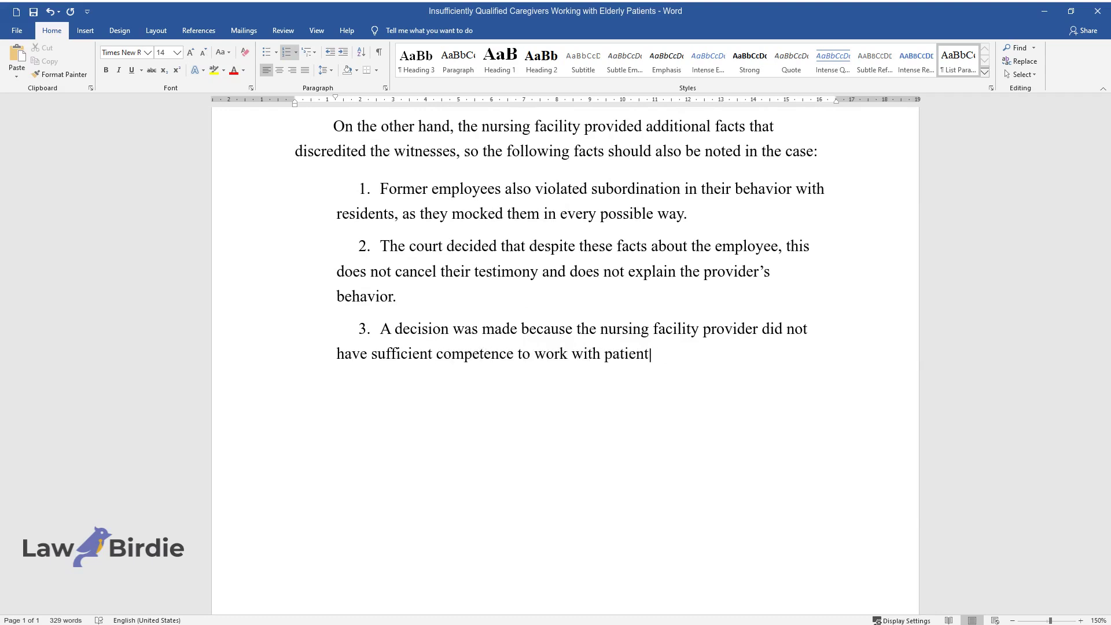
text(s with mental illness.)
key(Return)
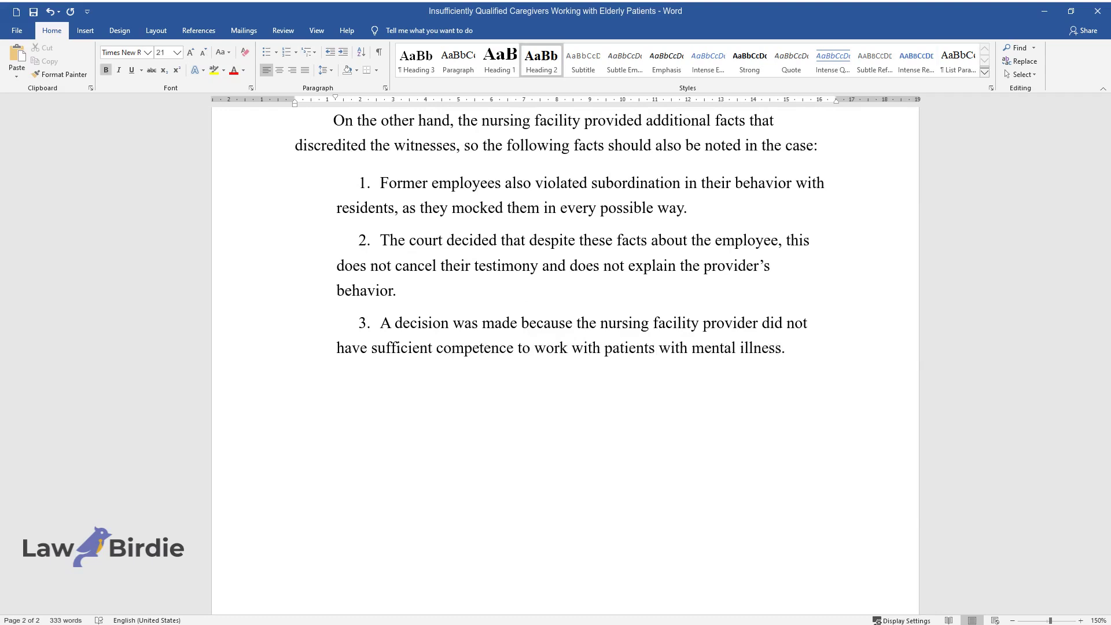
Add an 'Issue' heading with the sentence 'The issue is whether insufficiently trained and unskilled employees can work…'.
text(Issue)
key(Return)
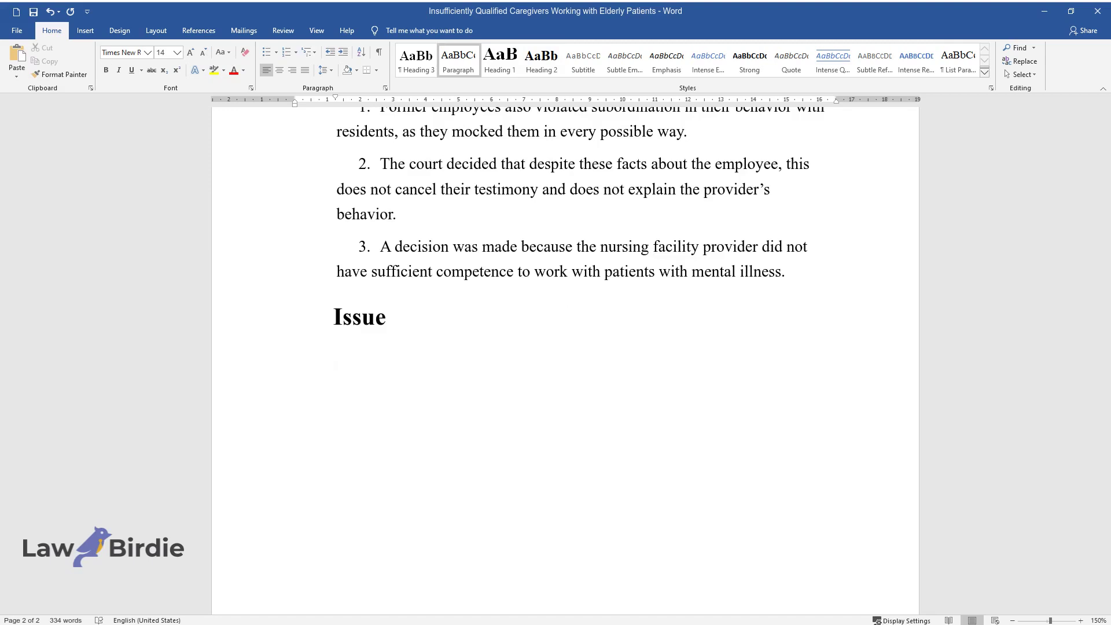
text(The issue is whether insufficien)
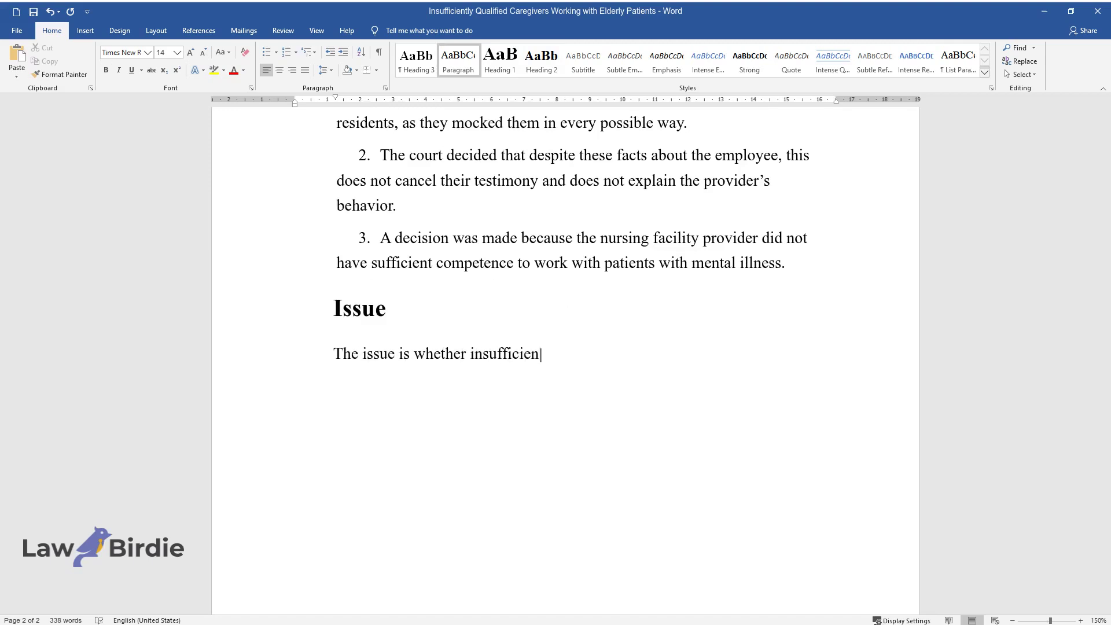
text(tly trained and unskilled employees )
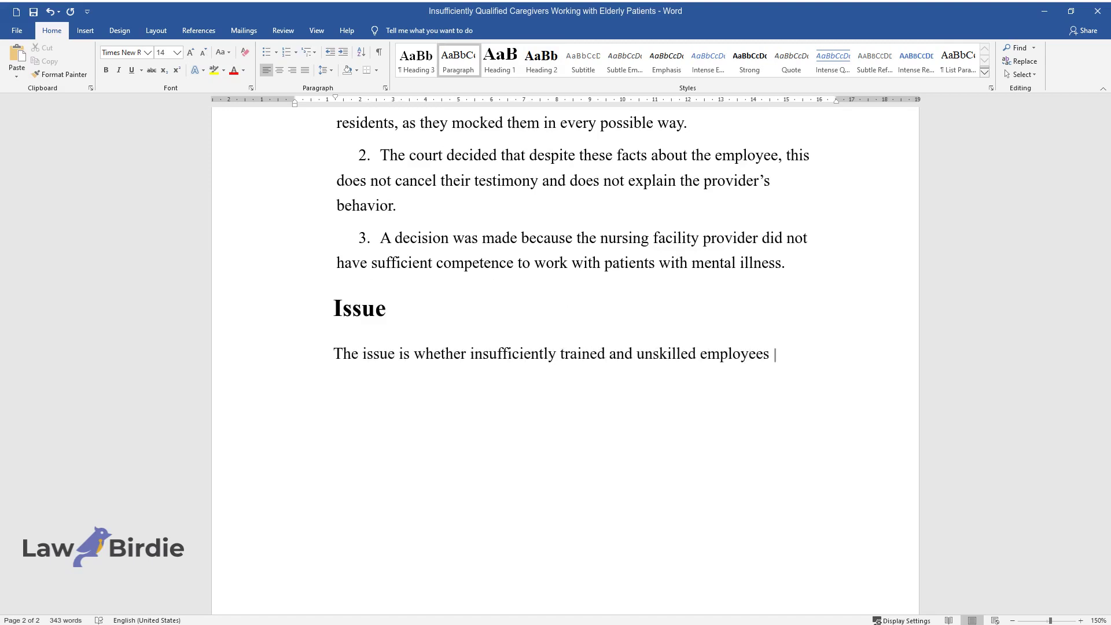
text(can work with elderly patients with )
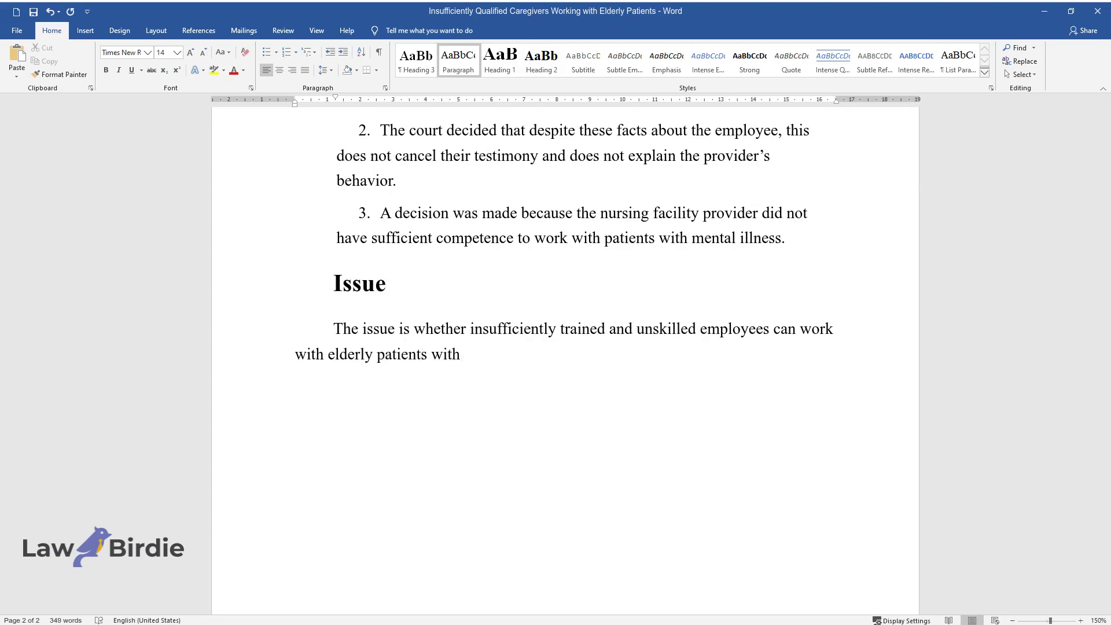
text(mental problems.)
key(Return)
Add a 'Holding' heading and paragraph ending 'subject to proper consideration.', then a 'Reasoning' heading.
text(Holding)
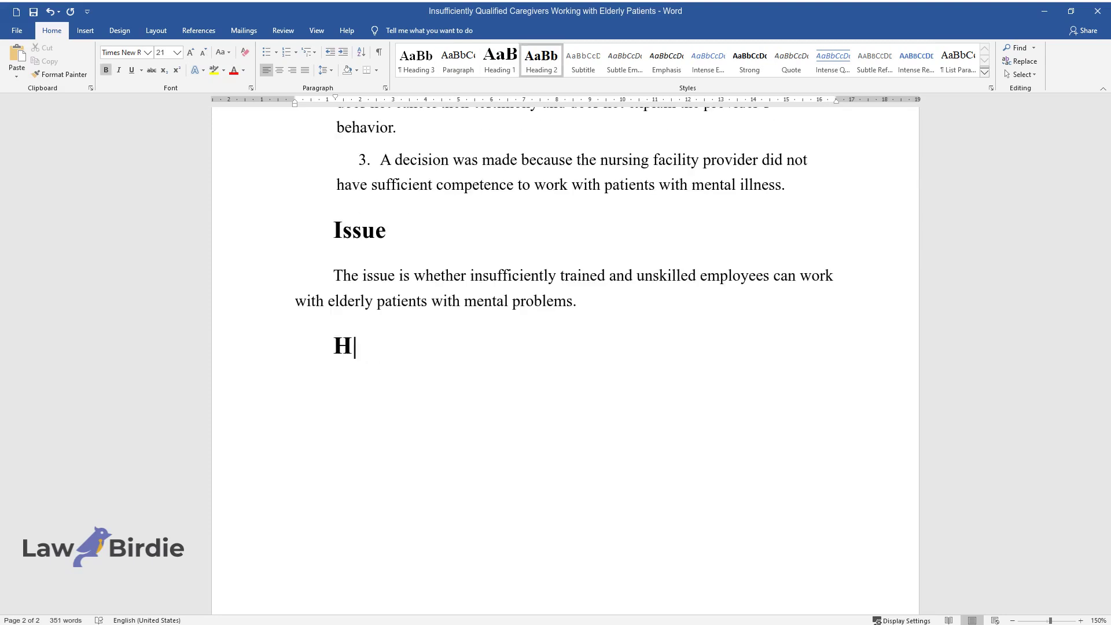
key(Return)
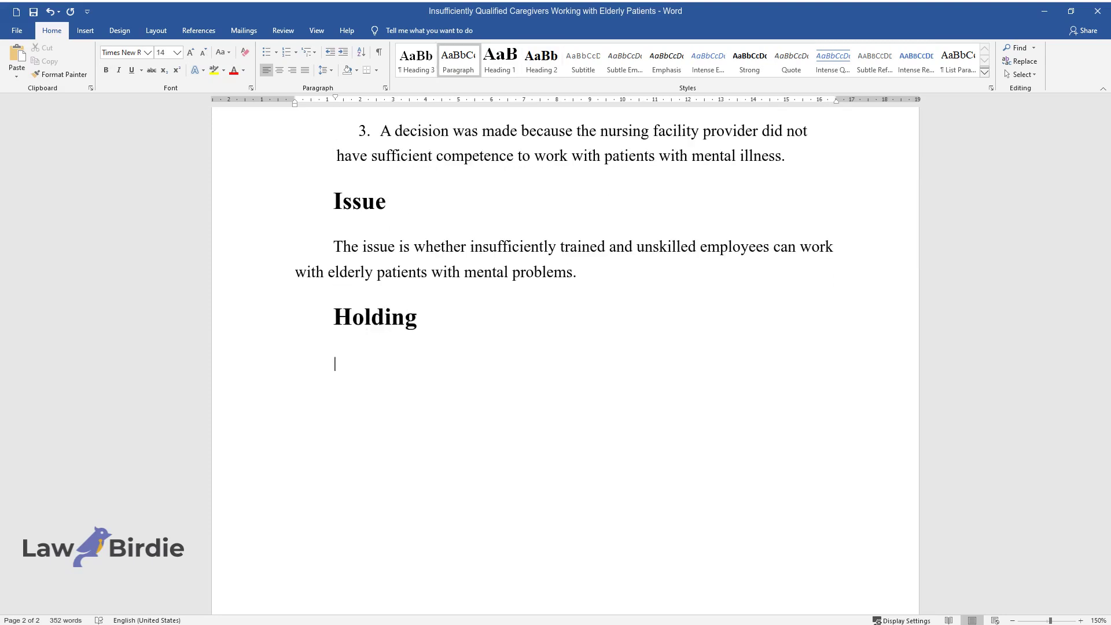
text(The court's decision was based on )
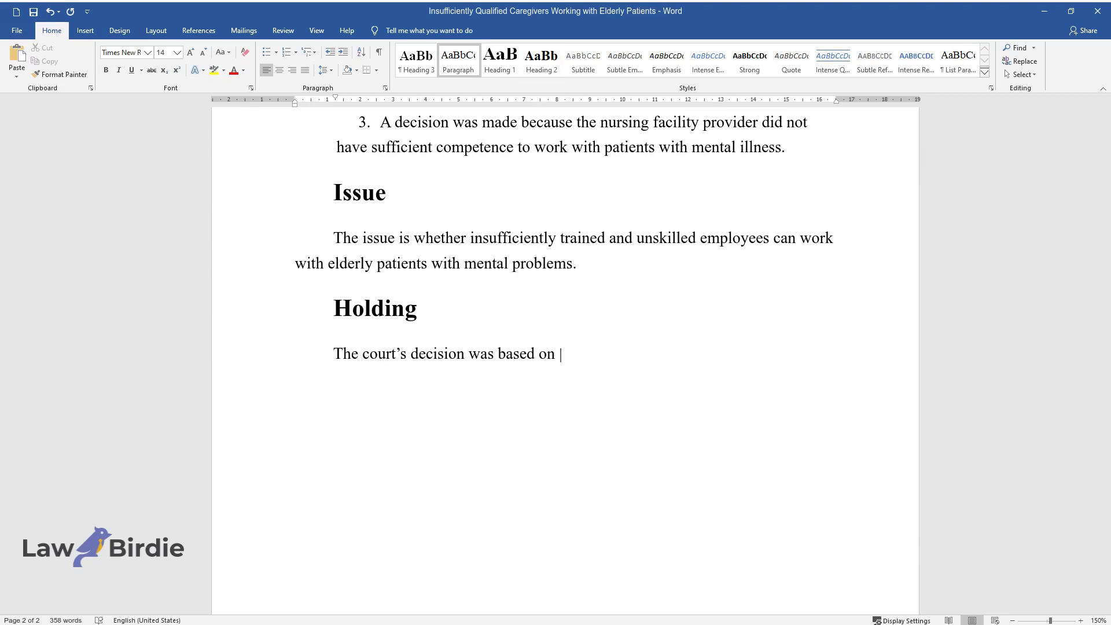
text(the testimony of witnesses who are f)
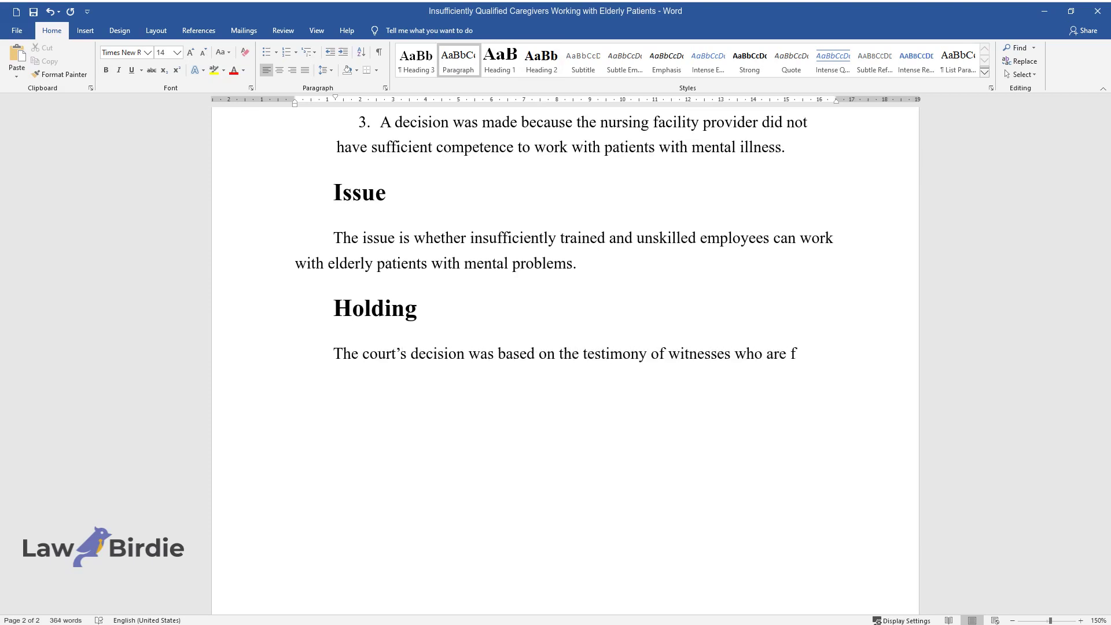
text(ormer employees familiar with the spe)
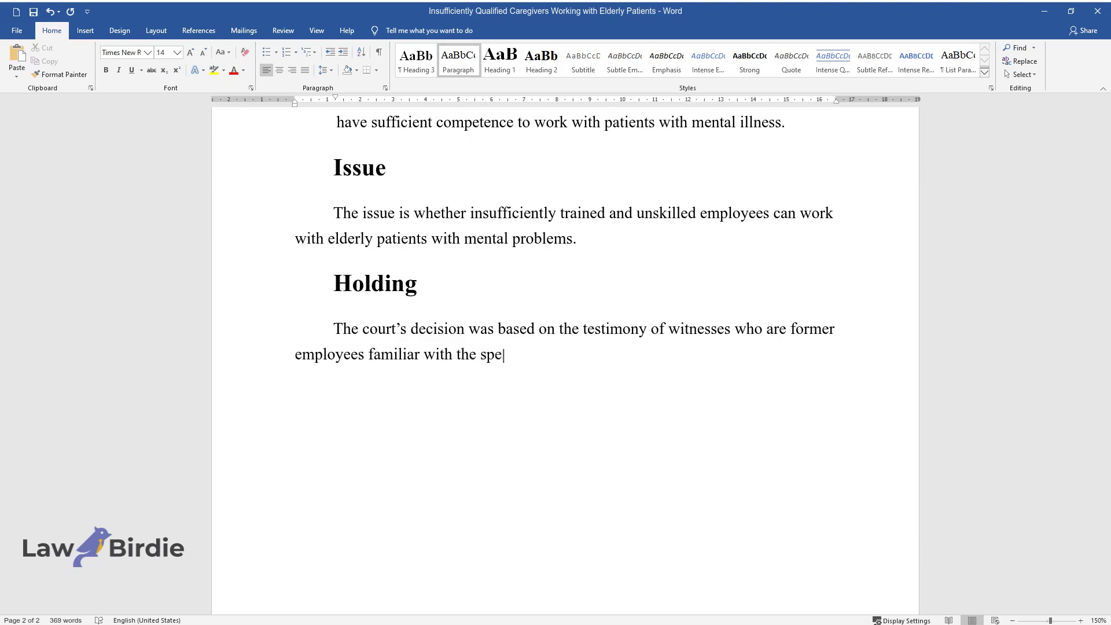
text(cifics of the work. In addition, the revocation of the license is based)
text( on the fact that th)
text(ese residents were)
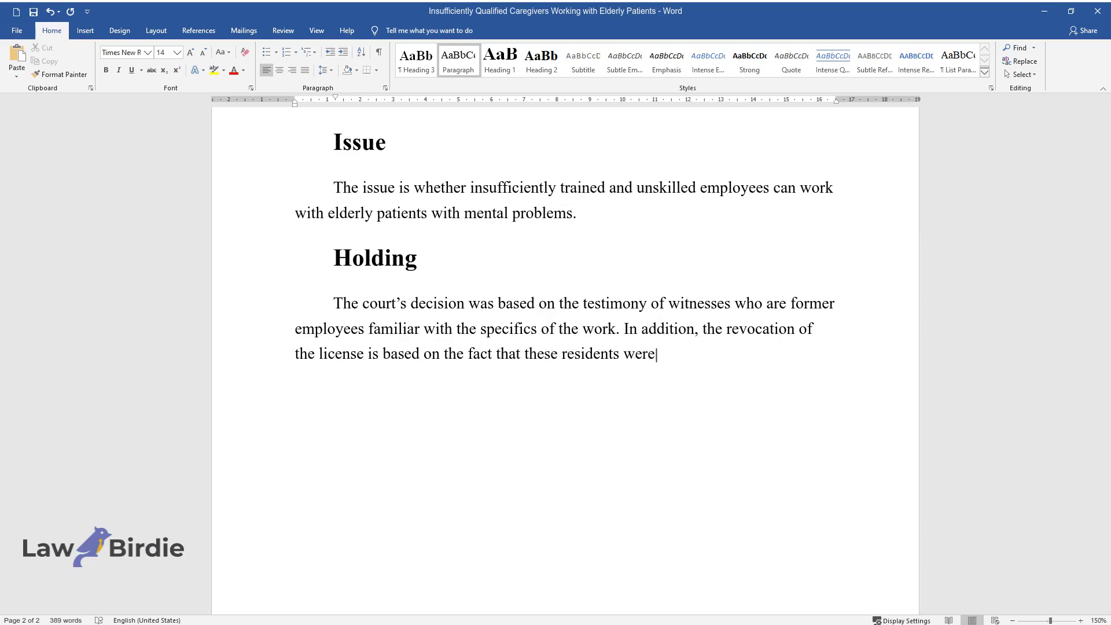
text( completely dependent on the employe)
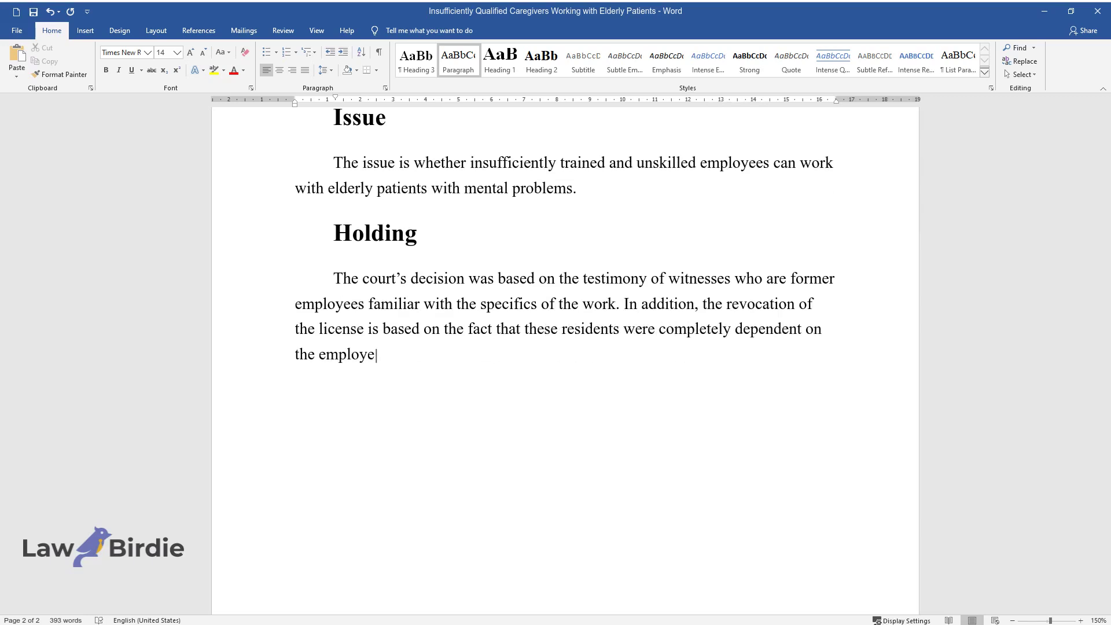
text(e's actions since they have mental problems a)
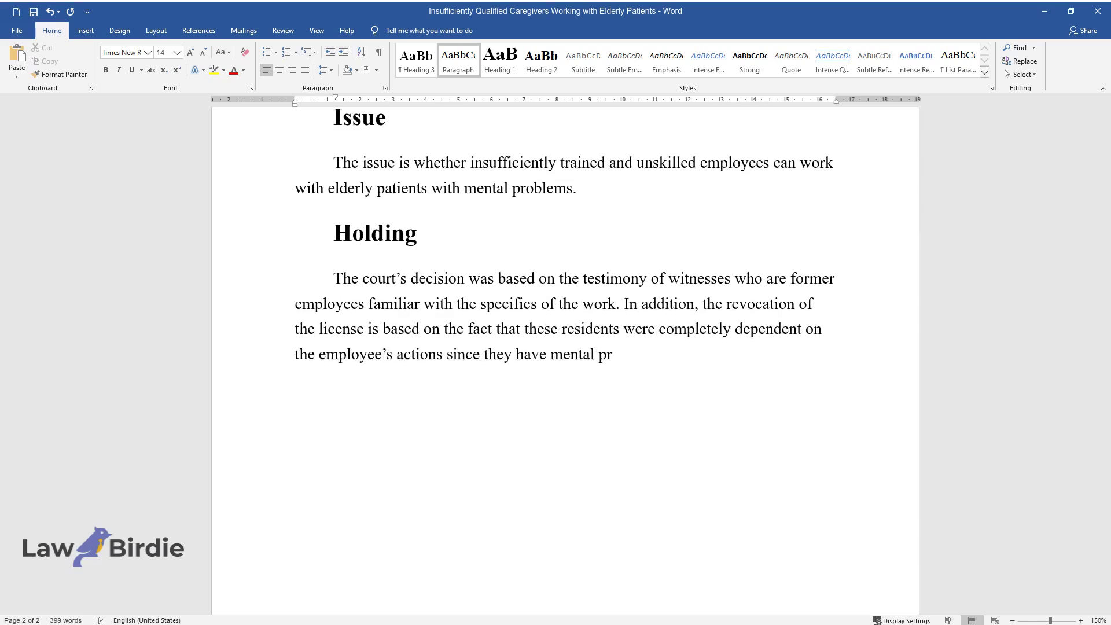
text(nd are incapacitated. Thus, one of th)
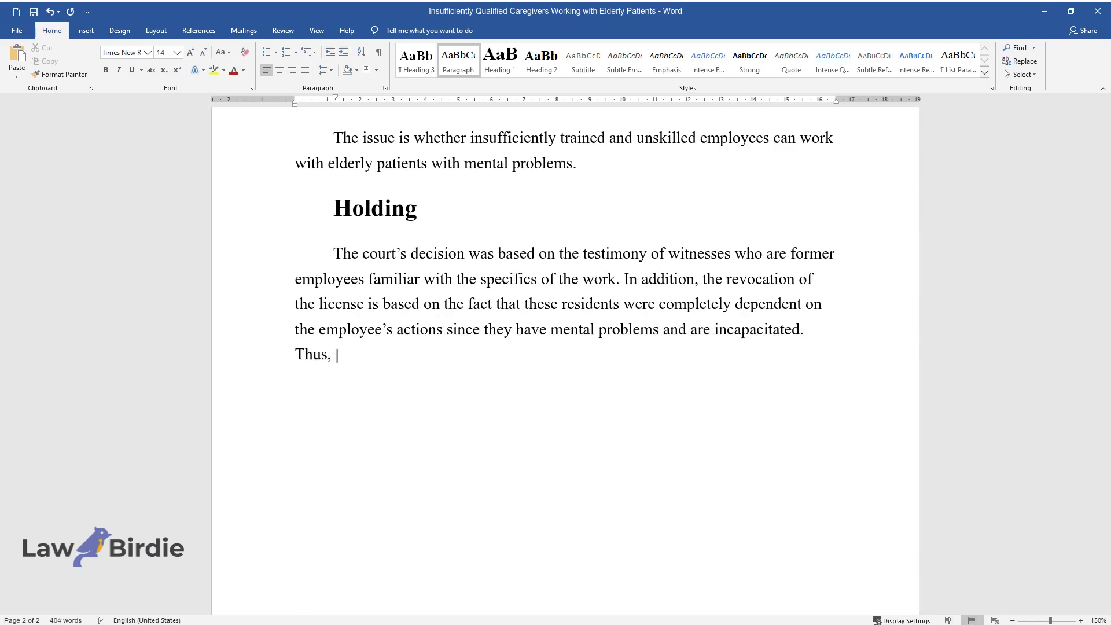
text(e Petitioner's duties was to show ca)
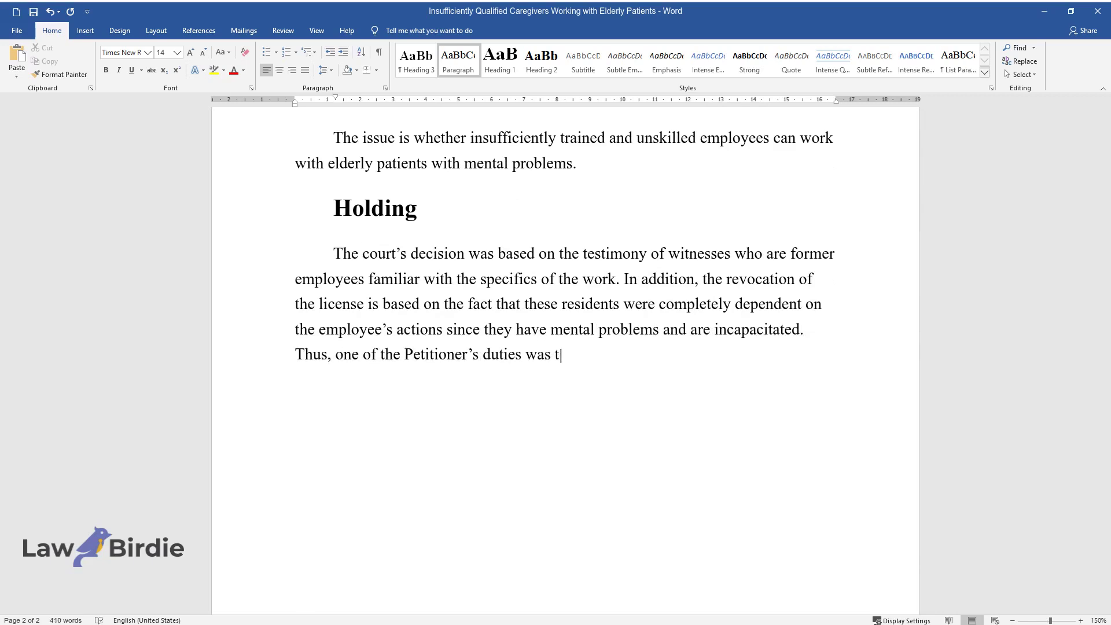
text(re and attentiveness to his)
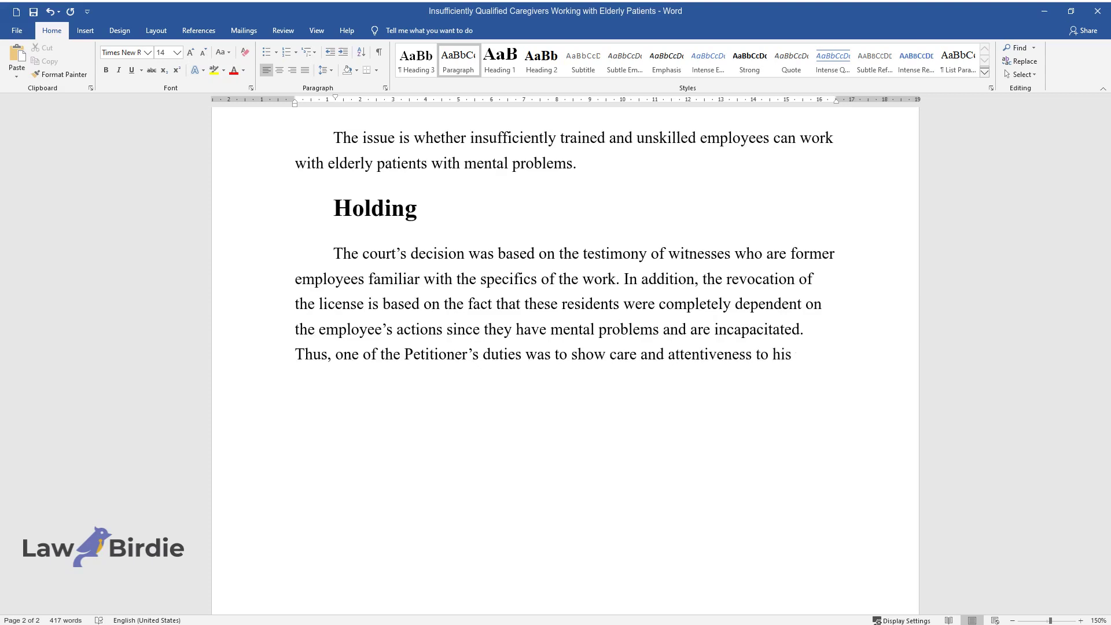
text( patients who could not assess the ad)
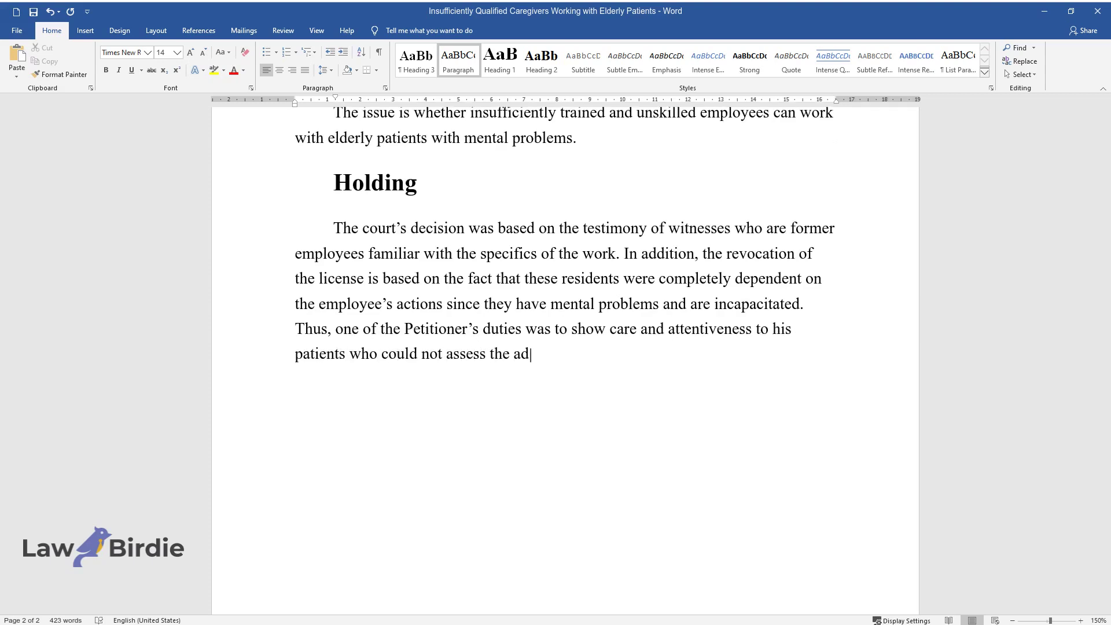
text(equacy of their actions. It is also )
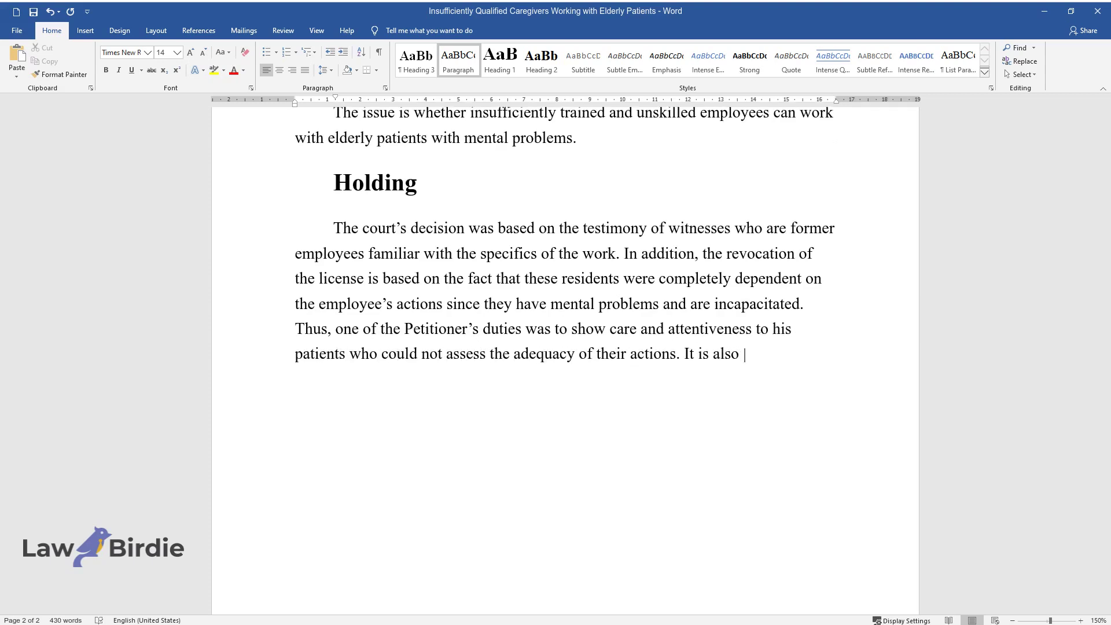
text(essential that the court did not pay)
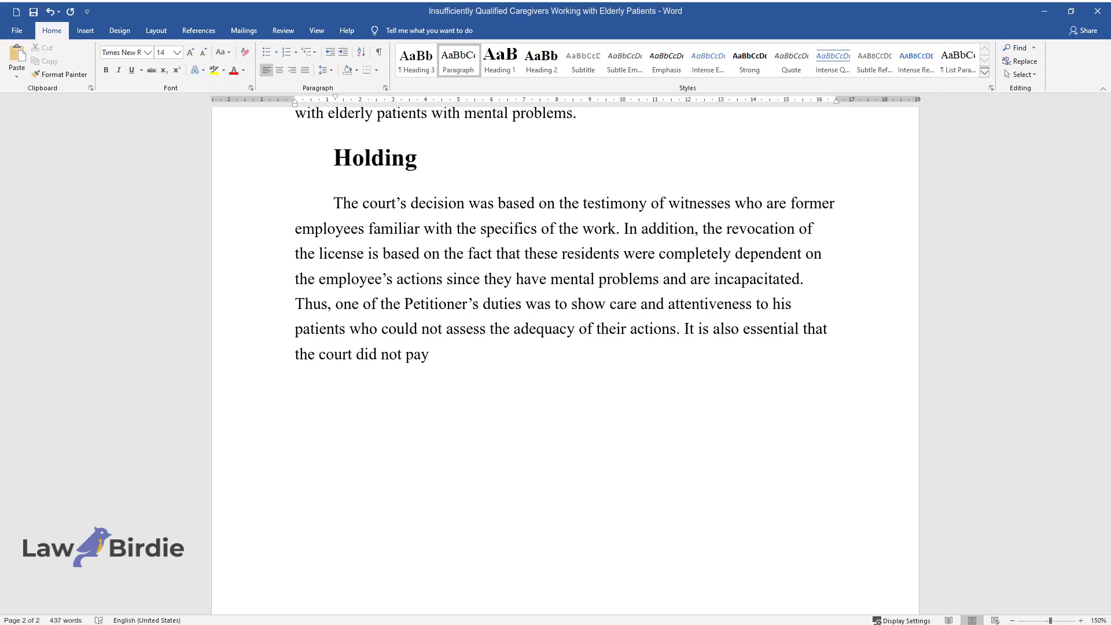
text( attention to the attempt to discredi)
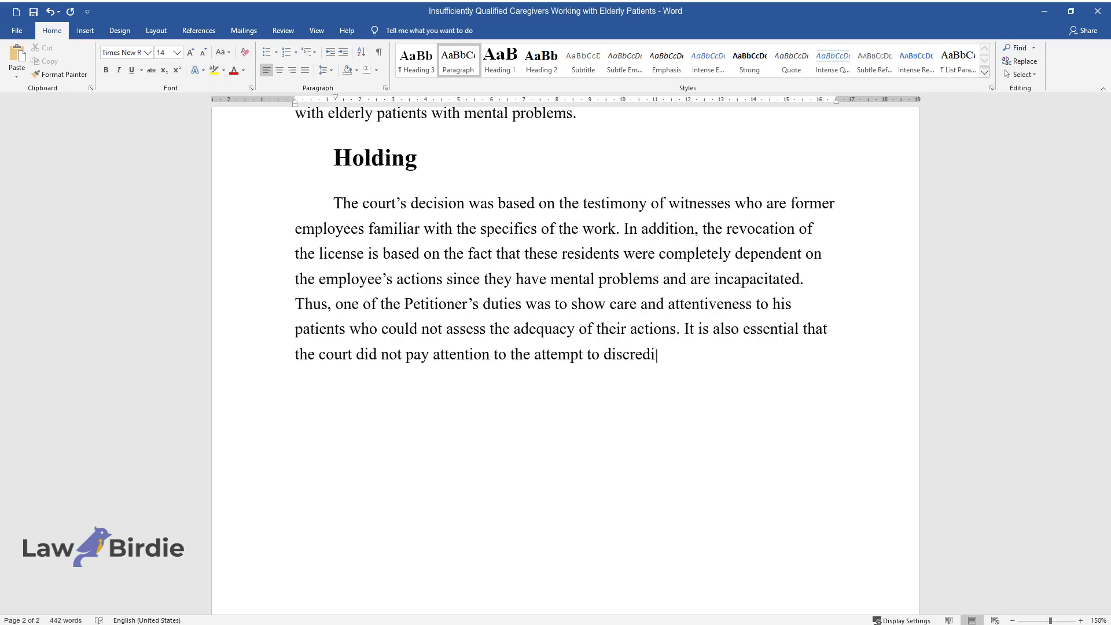
text(t the witnesses since the case itself is based on subst)
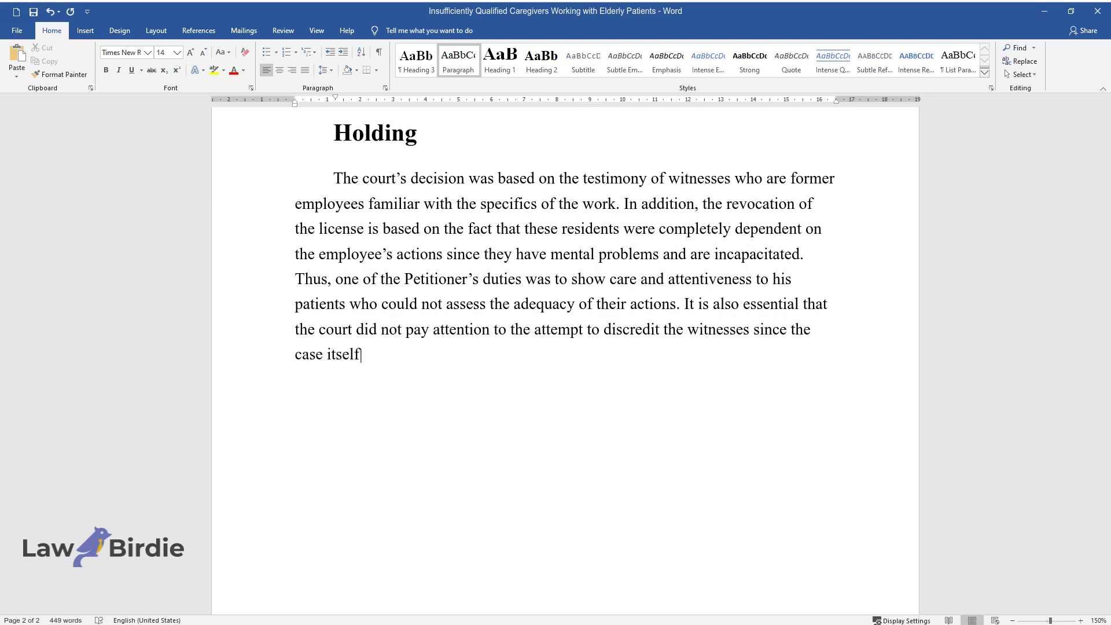
text(antial evidence. T)
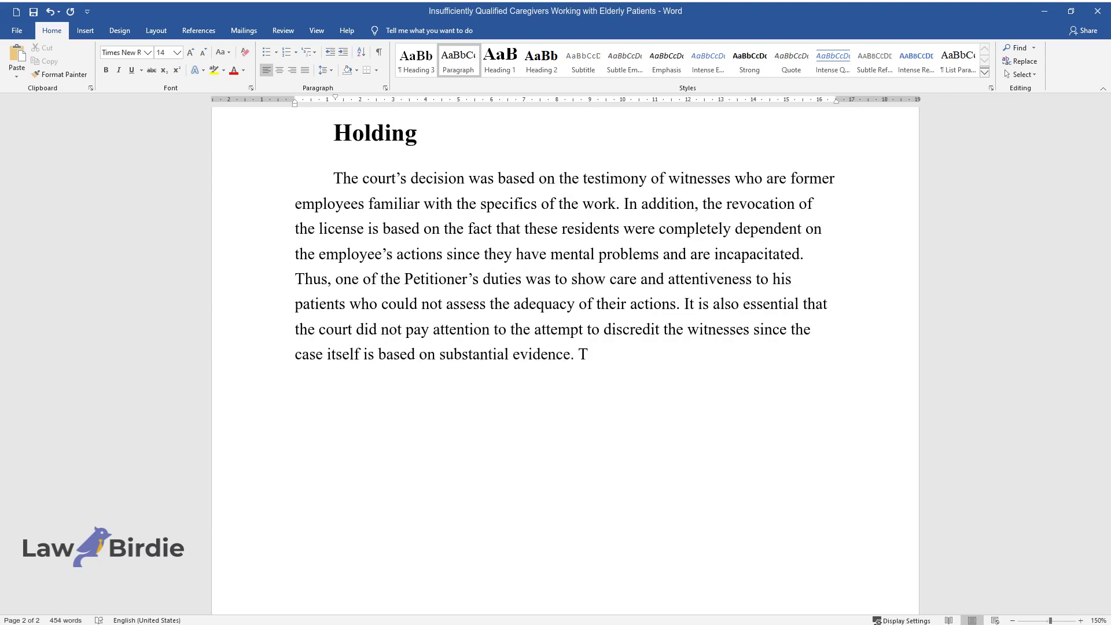
text(hus, the actions of the provider are)
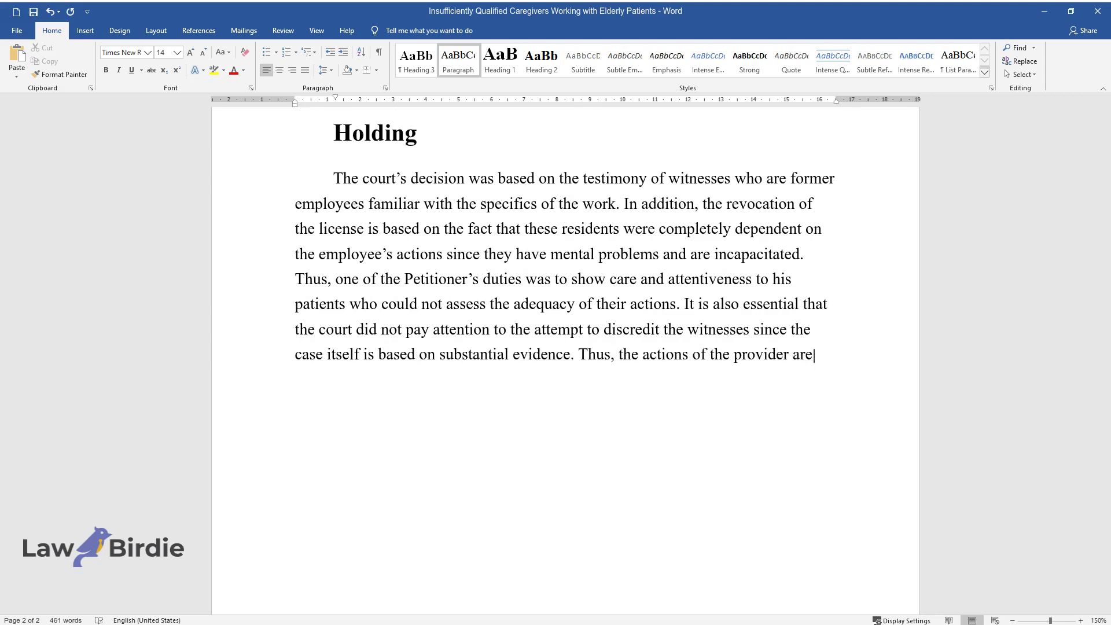
text( not in doubt and are subject to prop)
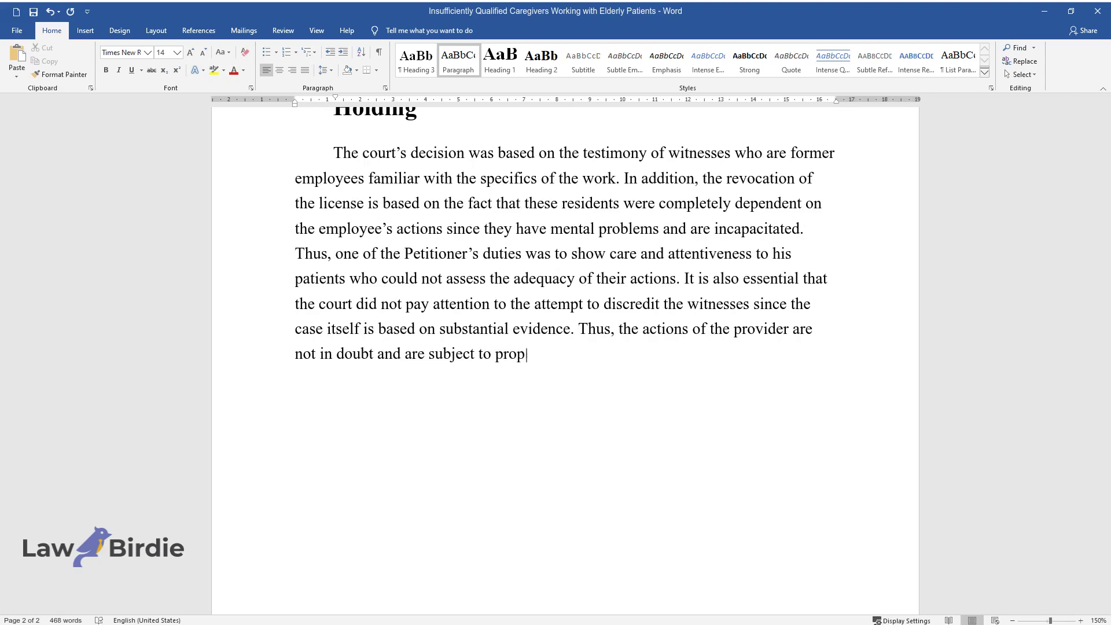
text(er consideration.)
key(Return)
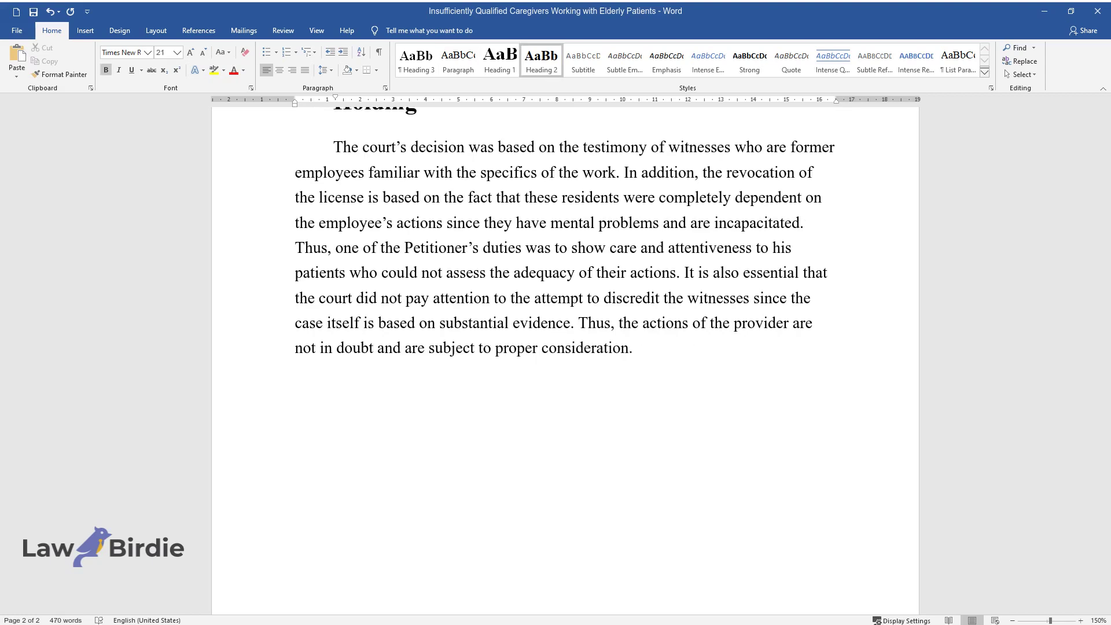
text(Reasoning)
key(Return)
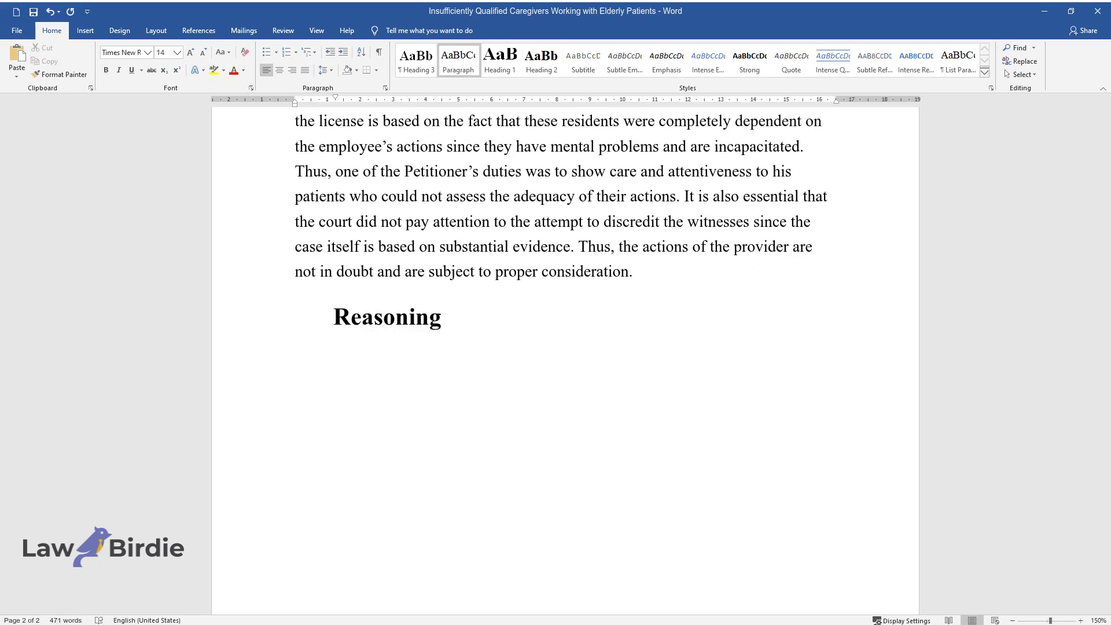
Begin the Reasoning paragraph with 'As already noted, the court's decision is based on considering all the facts…'.
text(As already noted, the court's)
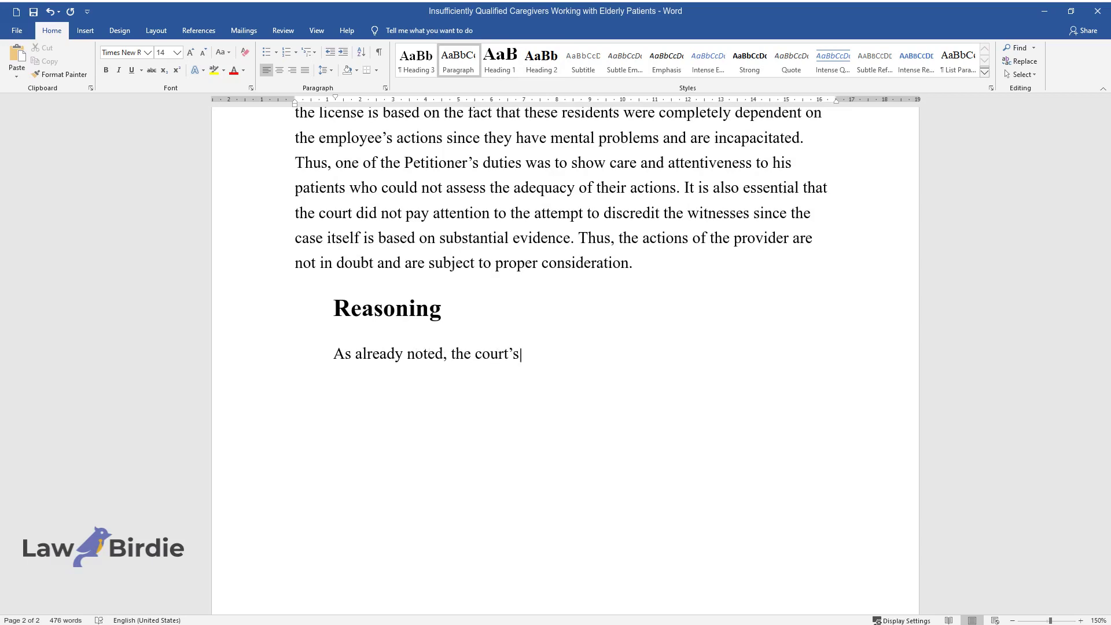
text( decision is based on considering )
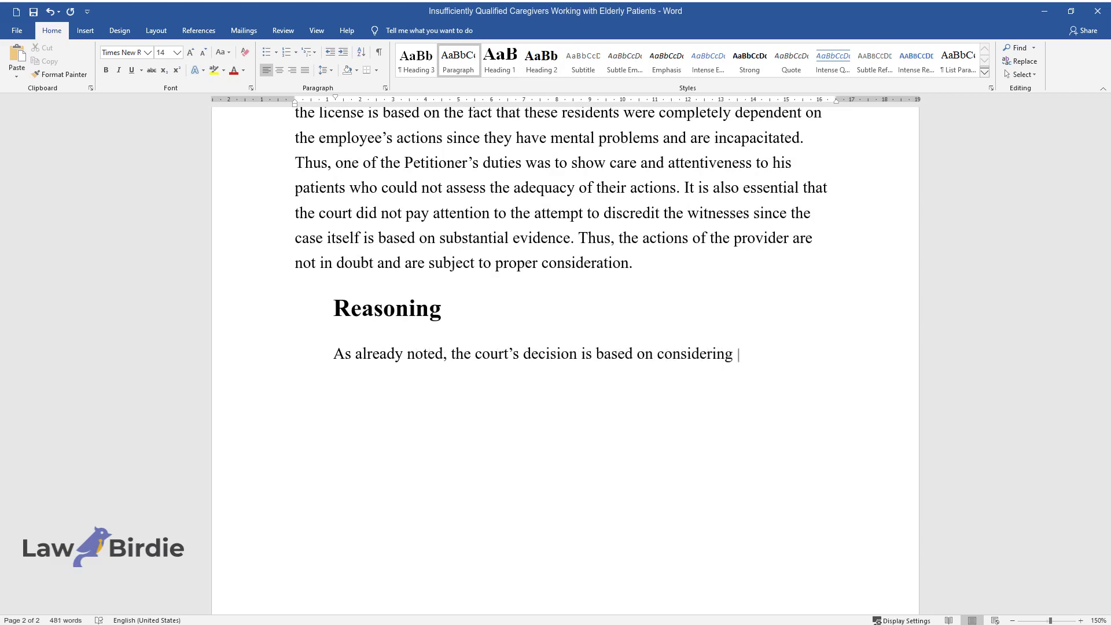
text(all the facts indicated by witness)
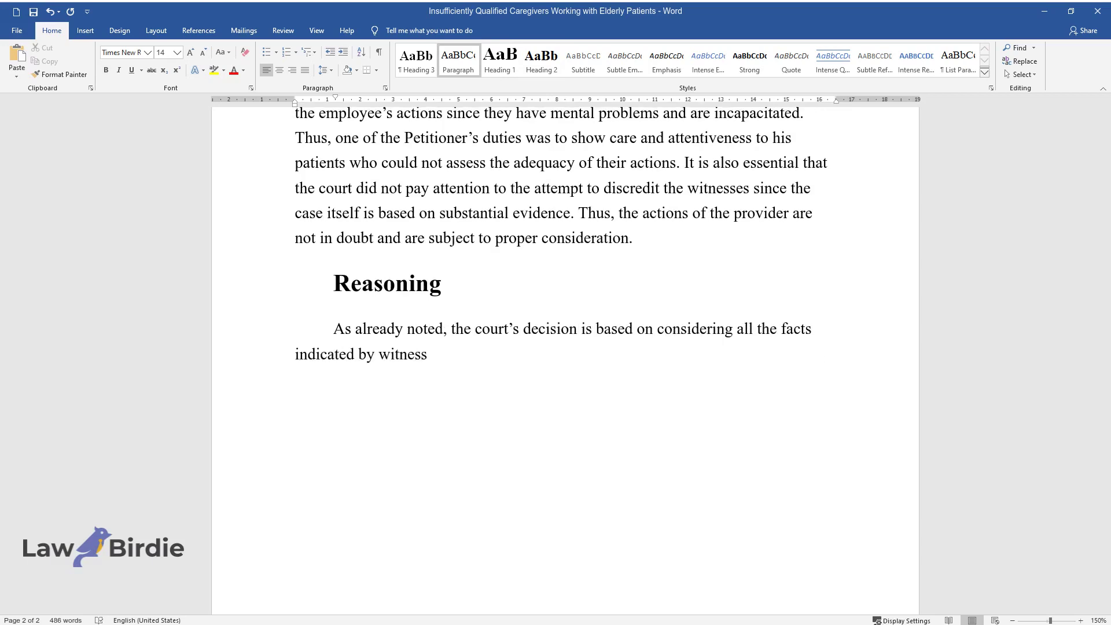
text(es and substantial evidence. Thus,)
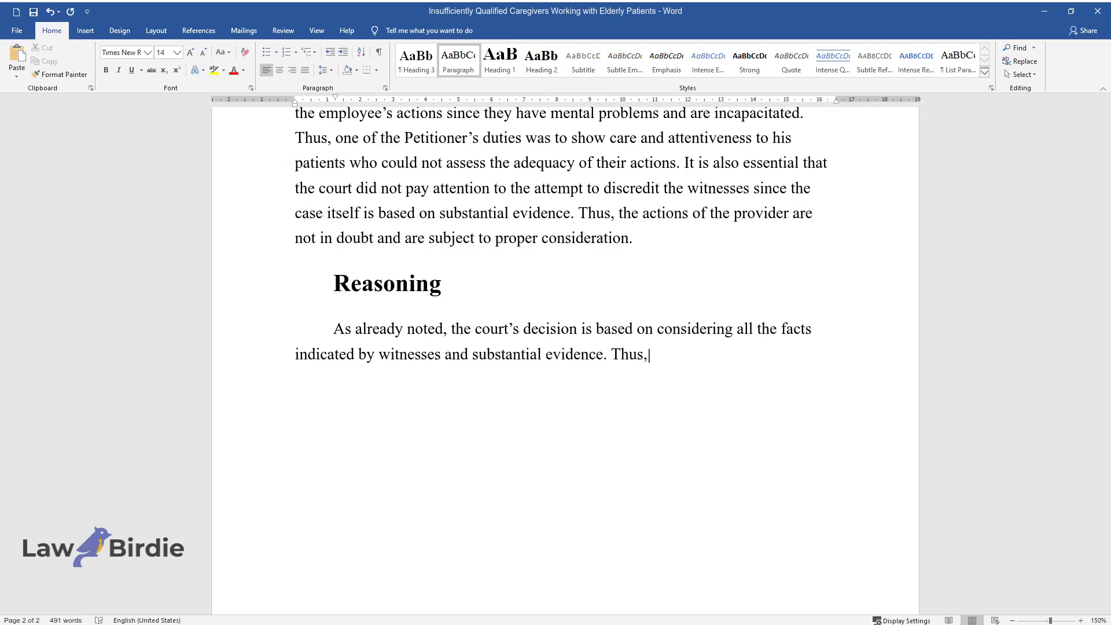
text( the provider's appeal does not correspond)
text( to the d)
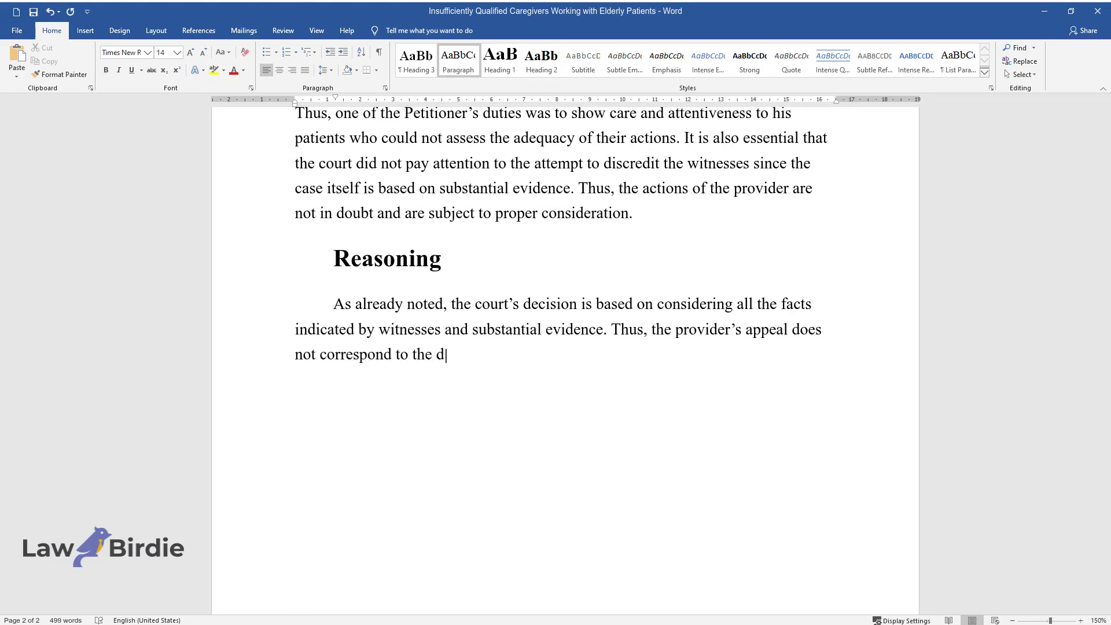
text(ata provided by them and attempts )
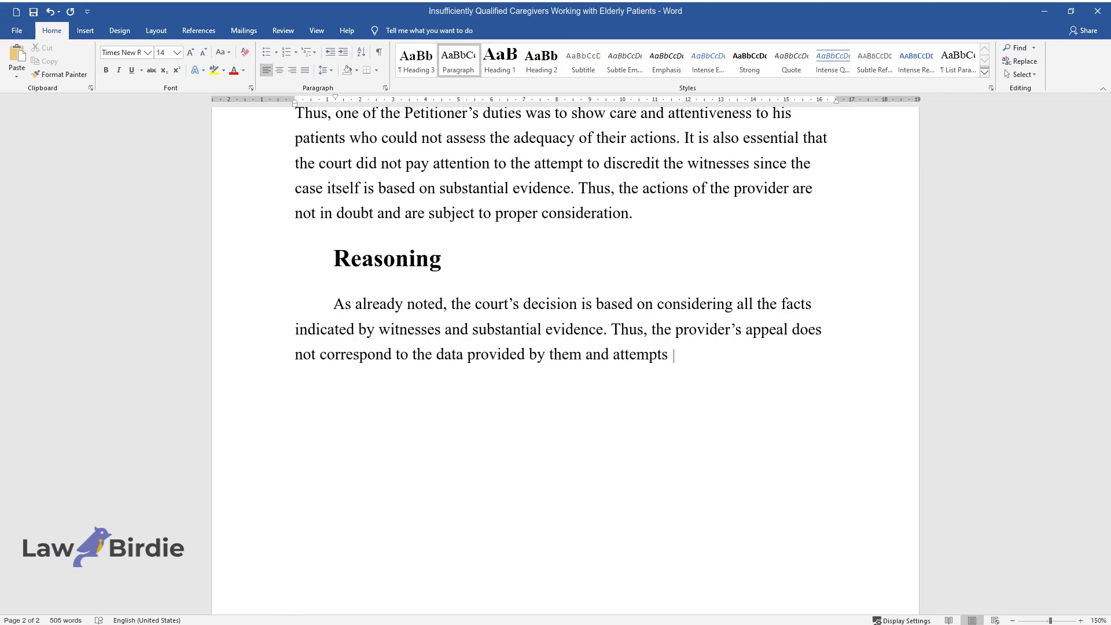
text(to discredit the owners. In additi)
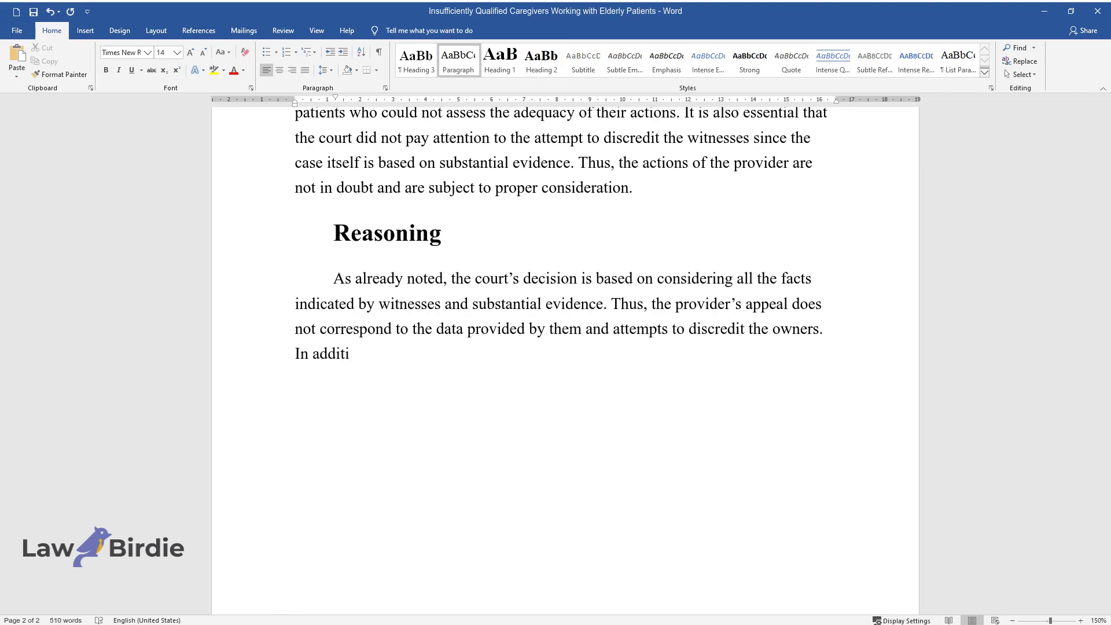
text(on, the court also did not soften )
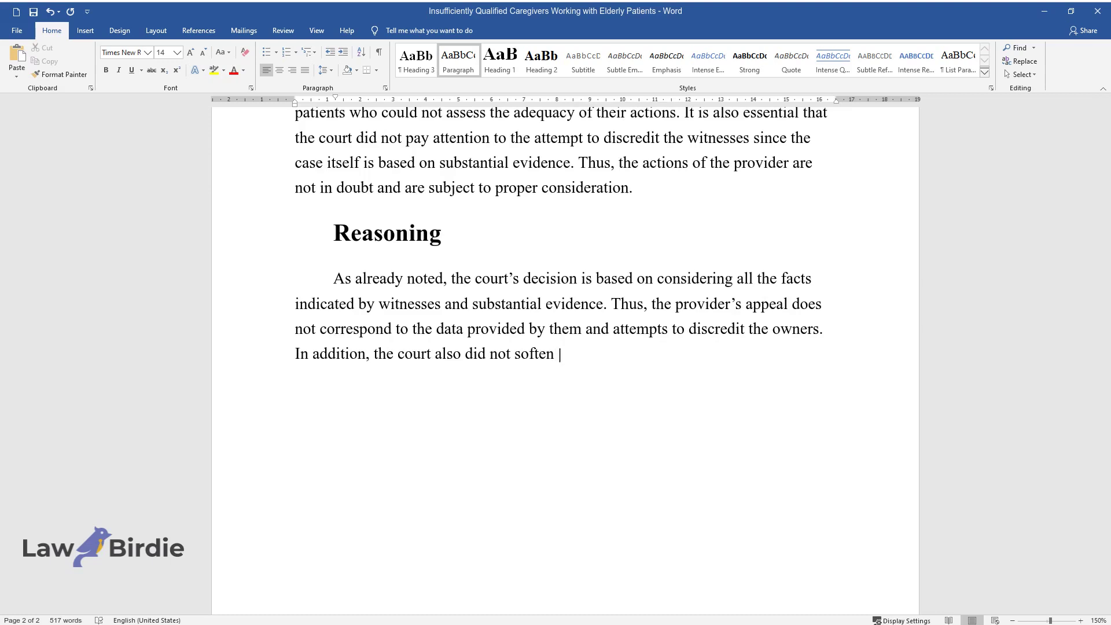
text(the decision to revoke the licens)
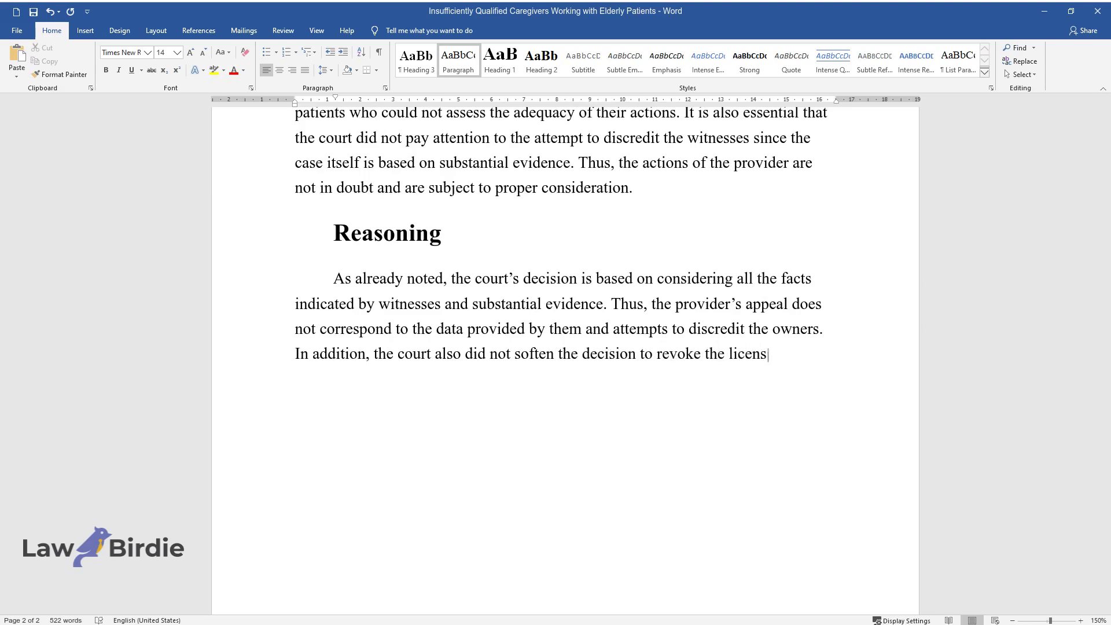
text(e, even though the provide)
text(r of a n)
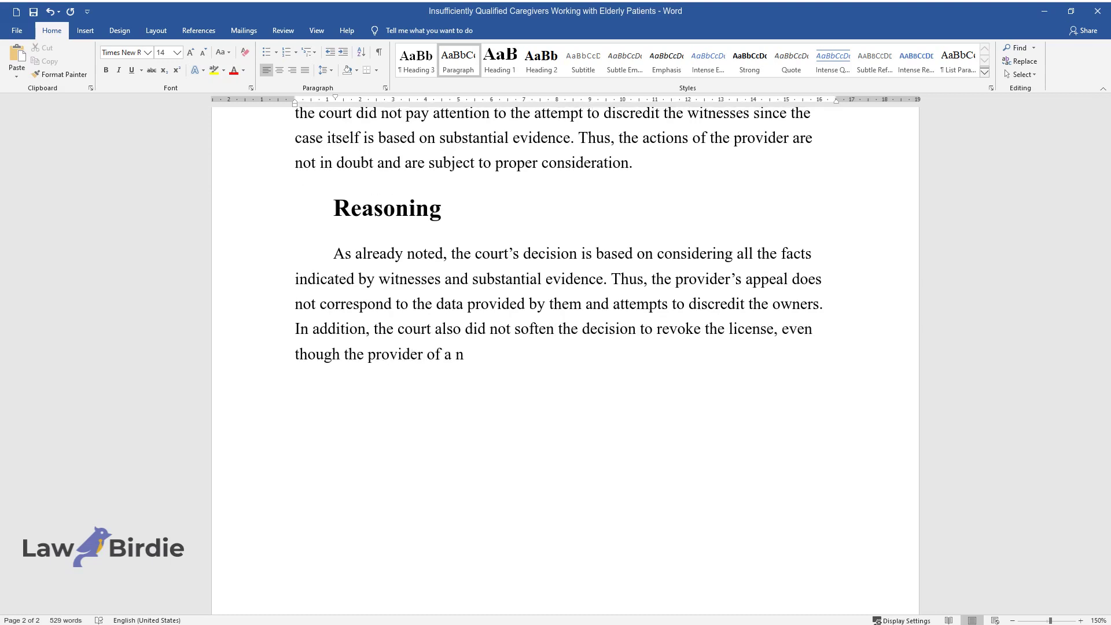
text(ursing facility does not have suff)
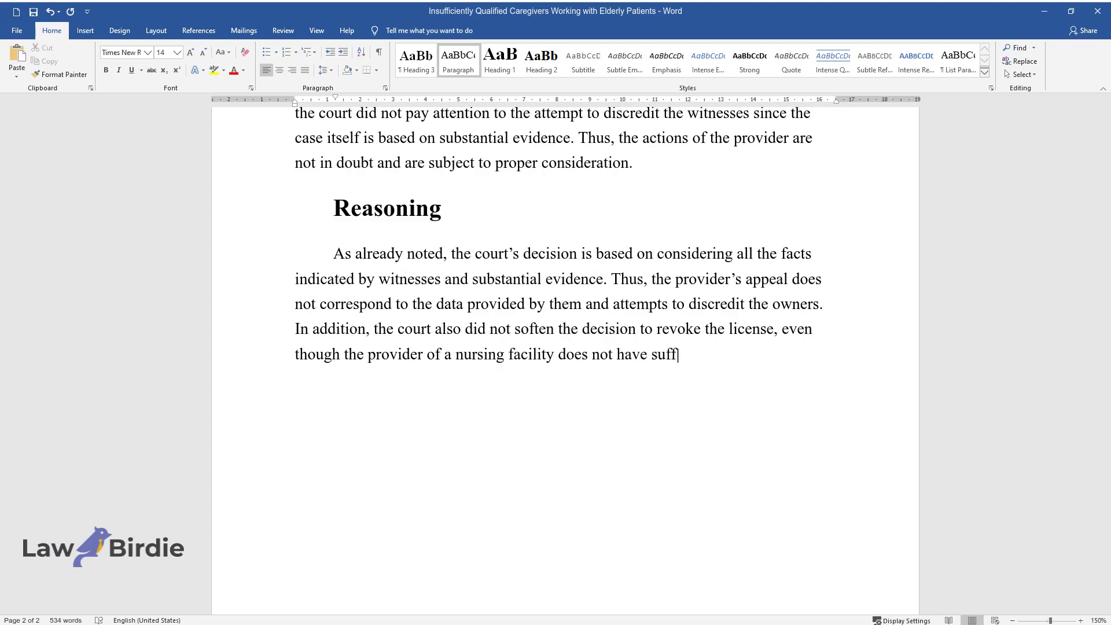
text(icient qualifications to deal with)
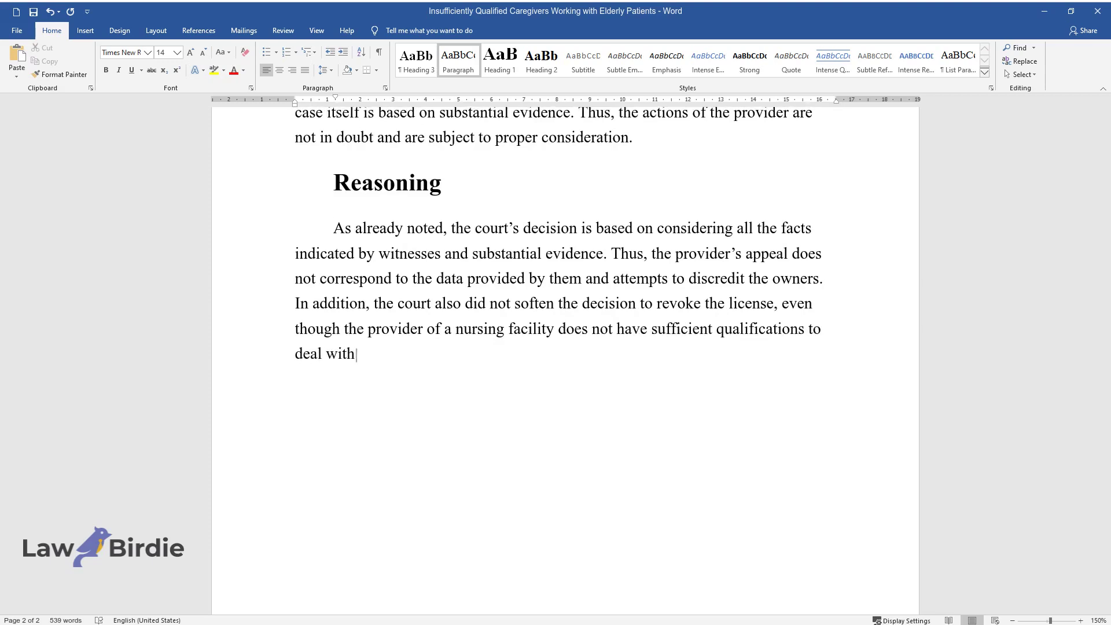
text( this type of resident. In additio)
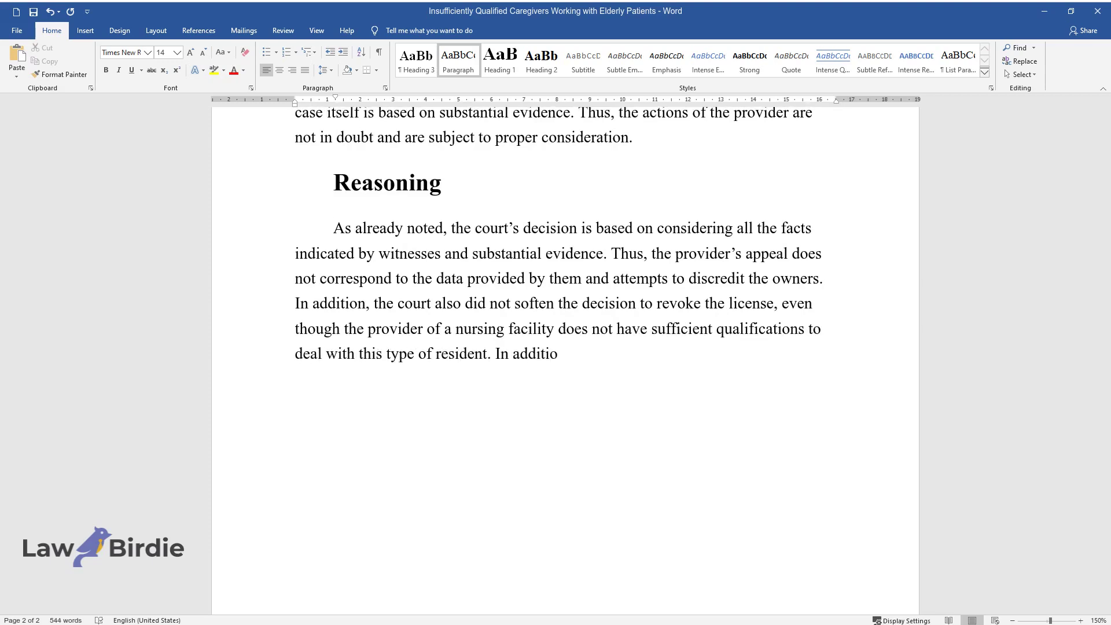
text(n, it is necessary to indicate the)
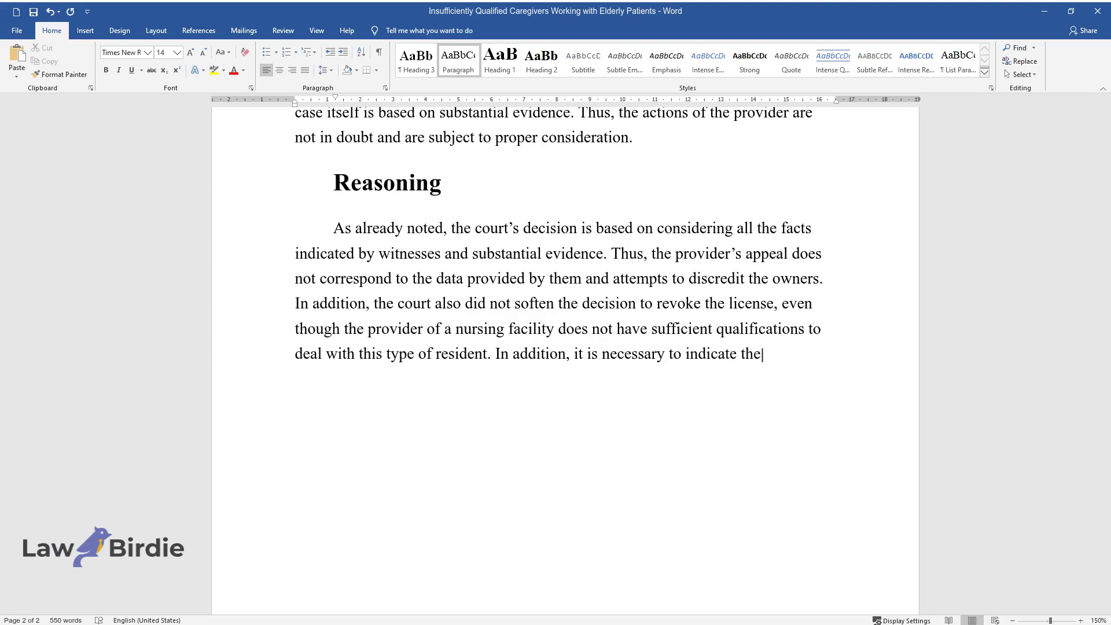
text(ir legal rights, which wer)
text(e violat)
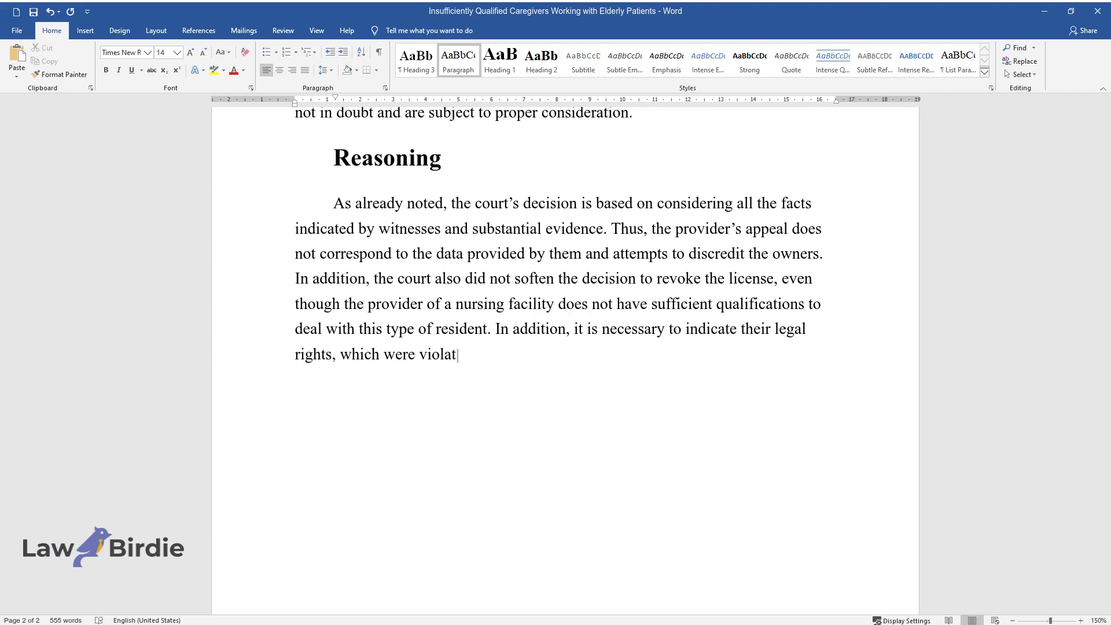
text(ed in every possible way by the pr)
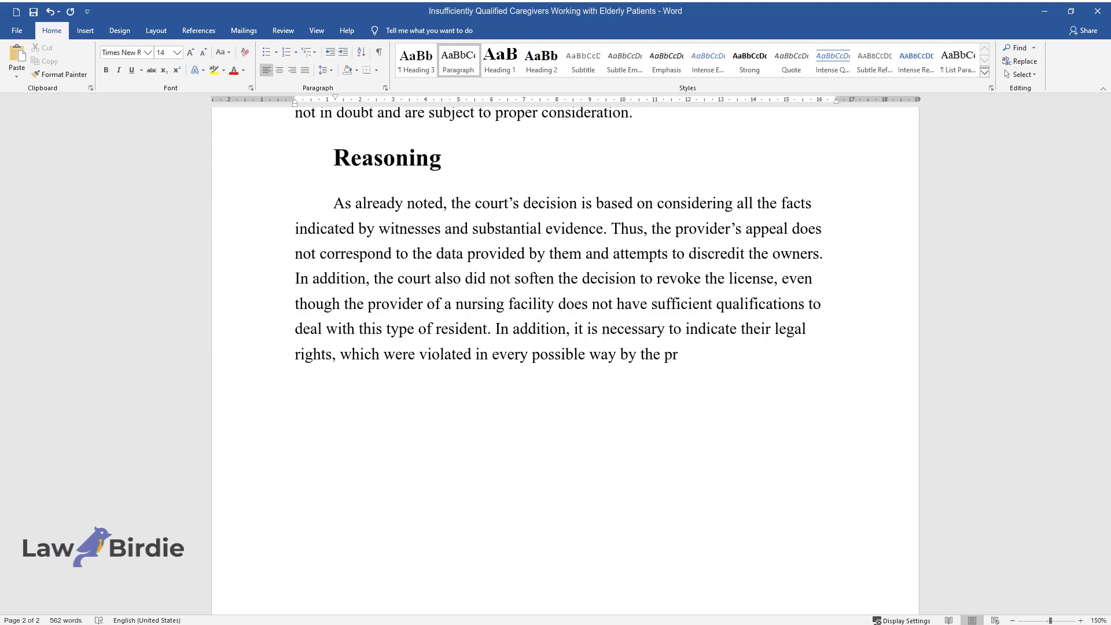
text(ovider. Residents may also select )
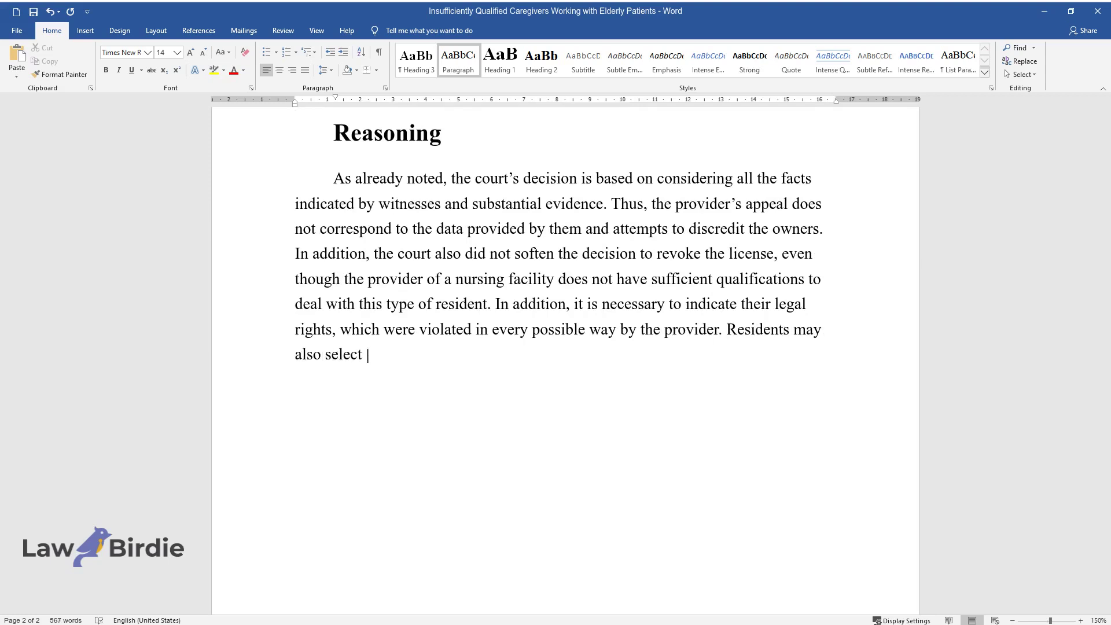
text(when they want to wake up and go t)
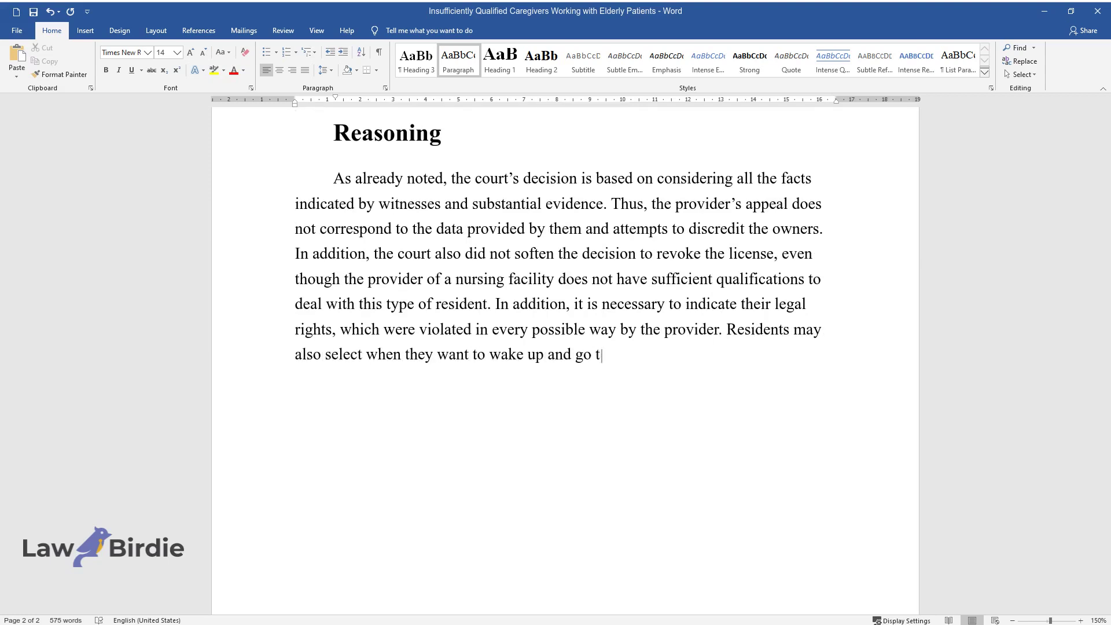
text(o bed, eat a choice of snacks outside of mealtimes, determi)
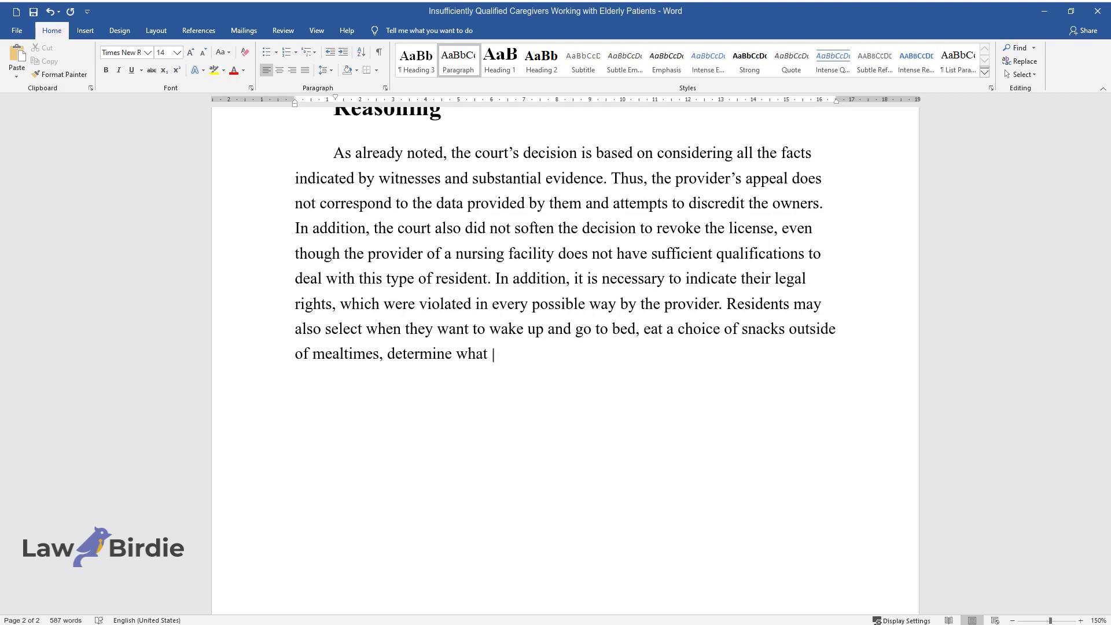
text(ne what to dress, participate in activitie)
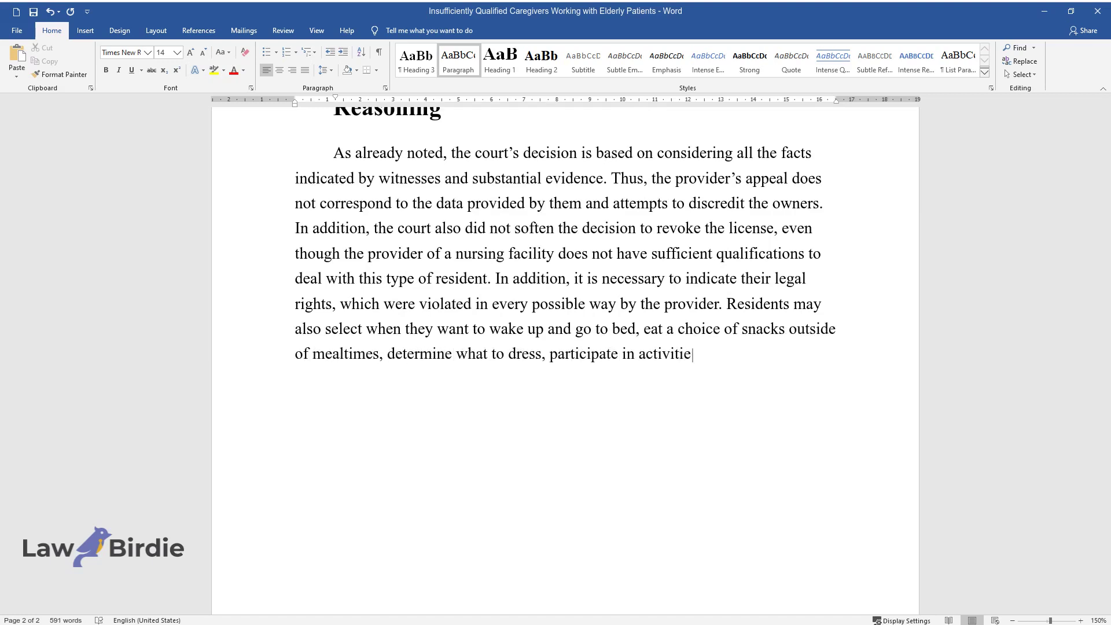
text(s, and spend their time. In exercising his)
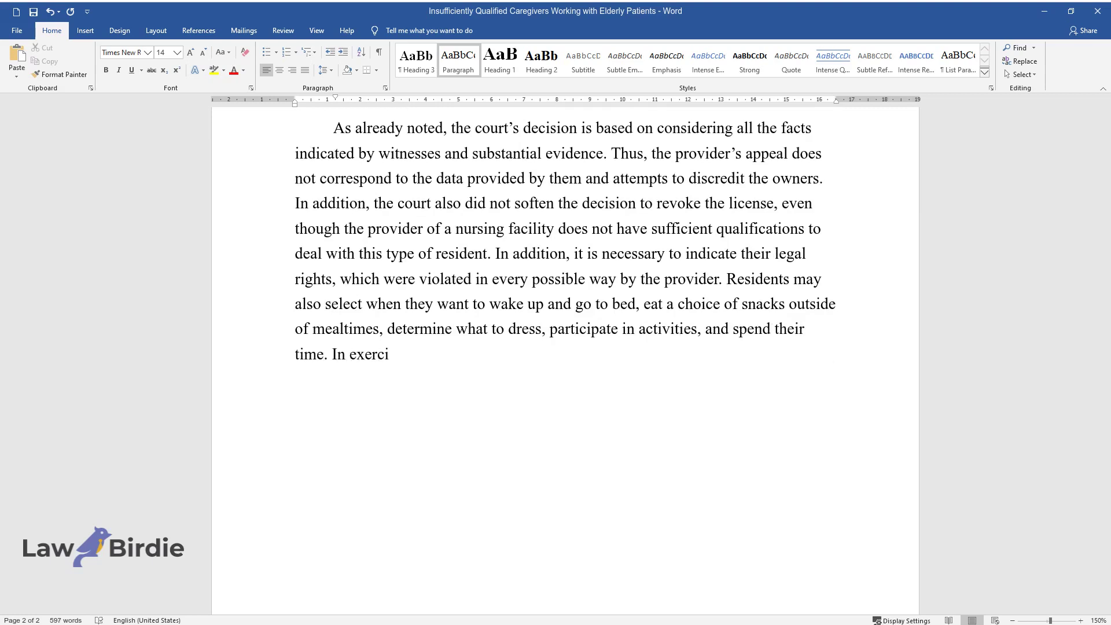
text( or her rights, the reside)
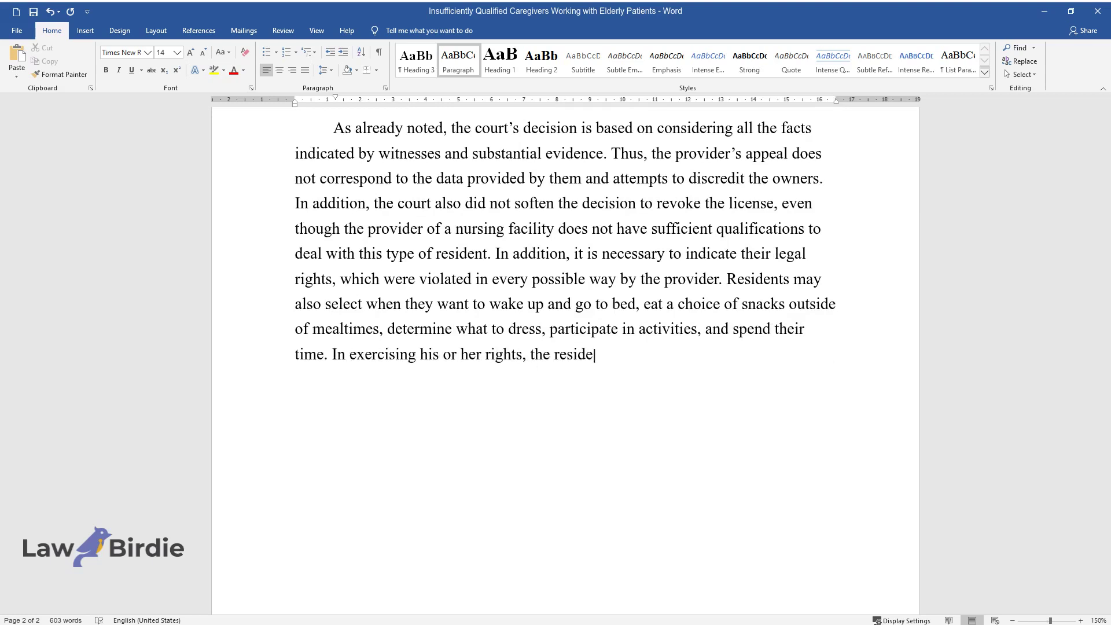
text(nt has the right to be free of int)
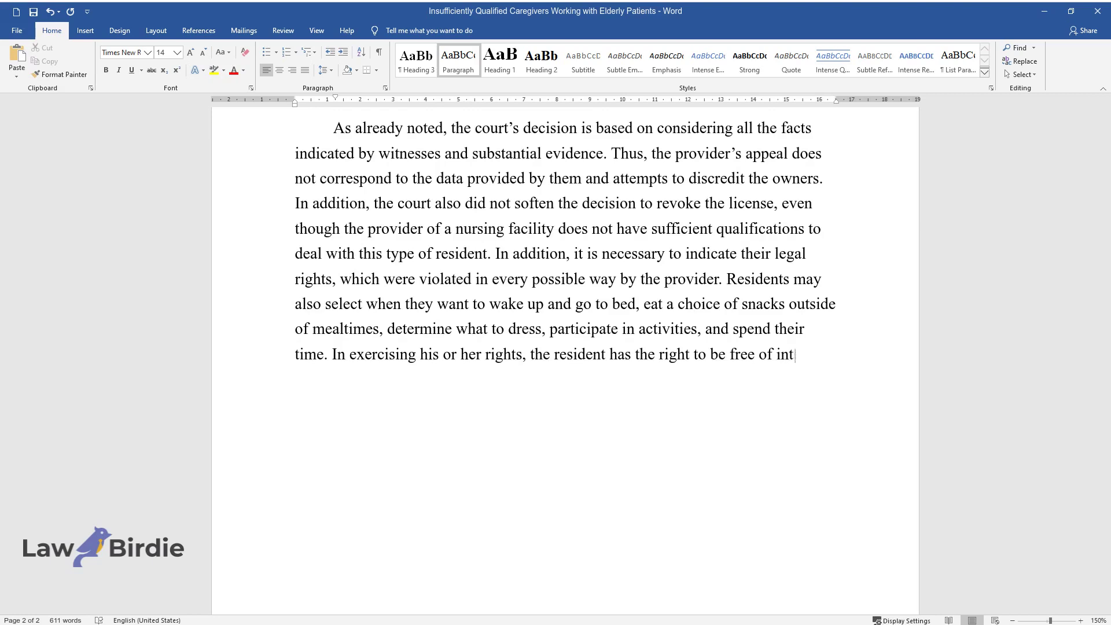
text(erference, coercion, discriminatio)
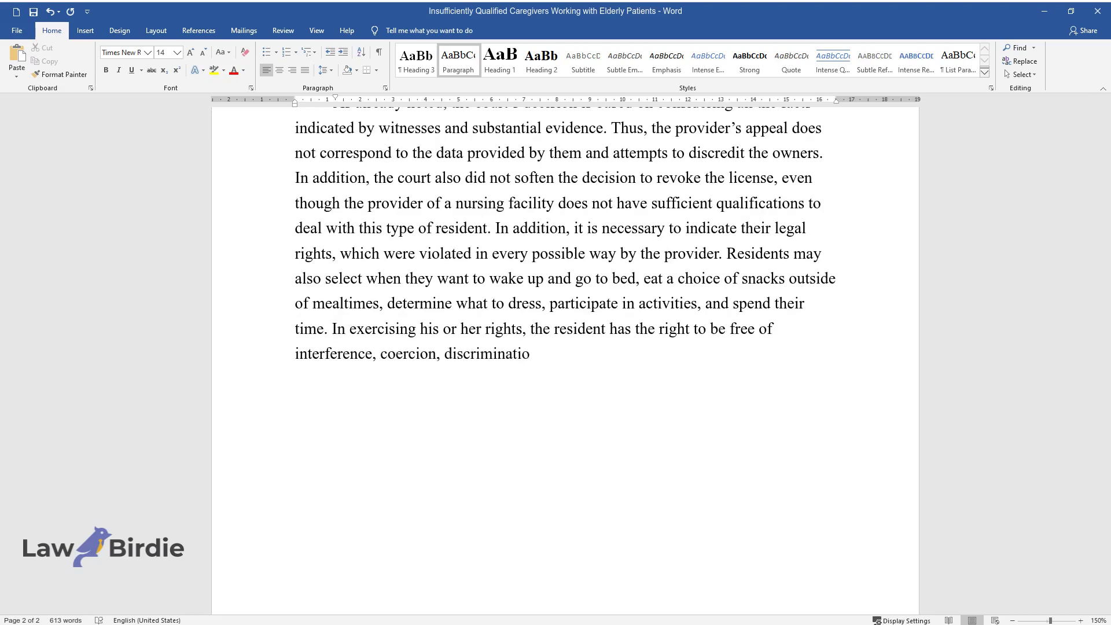
text(n, and retribution. Assertiveness)
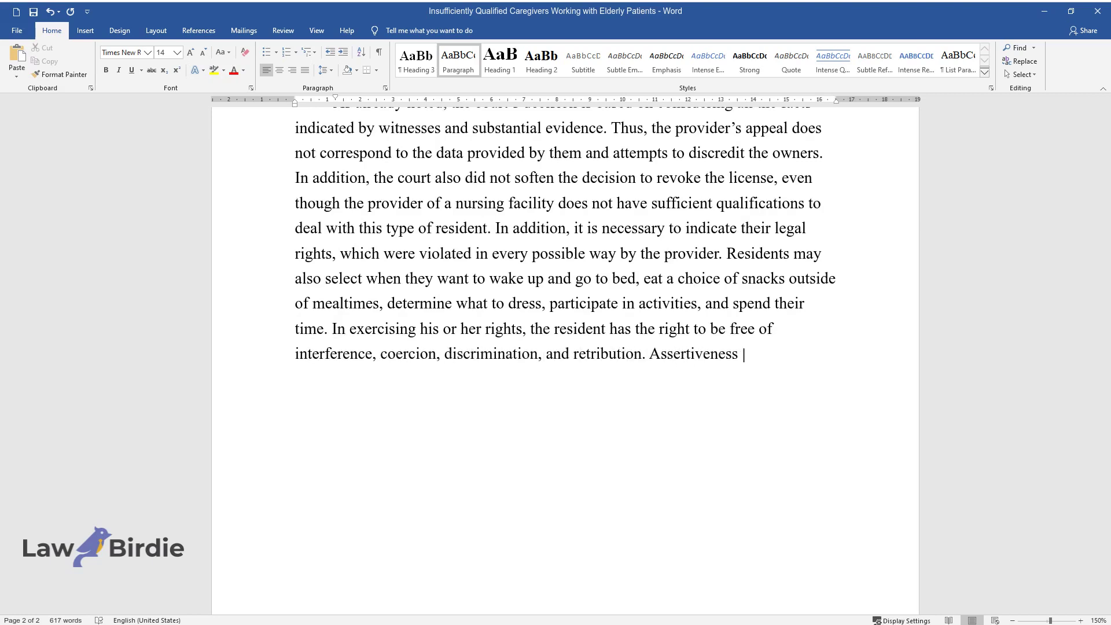
text( and recognizing problems frequent)
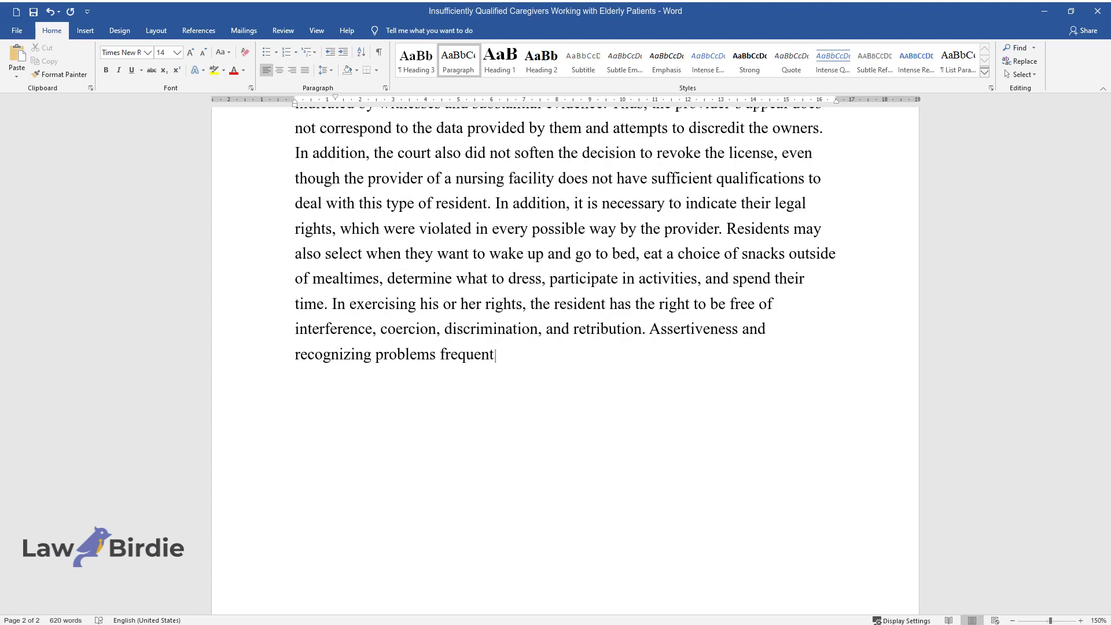
text(ly have positive outcomes, and nur)
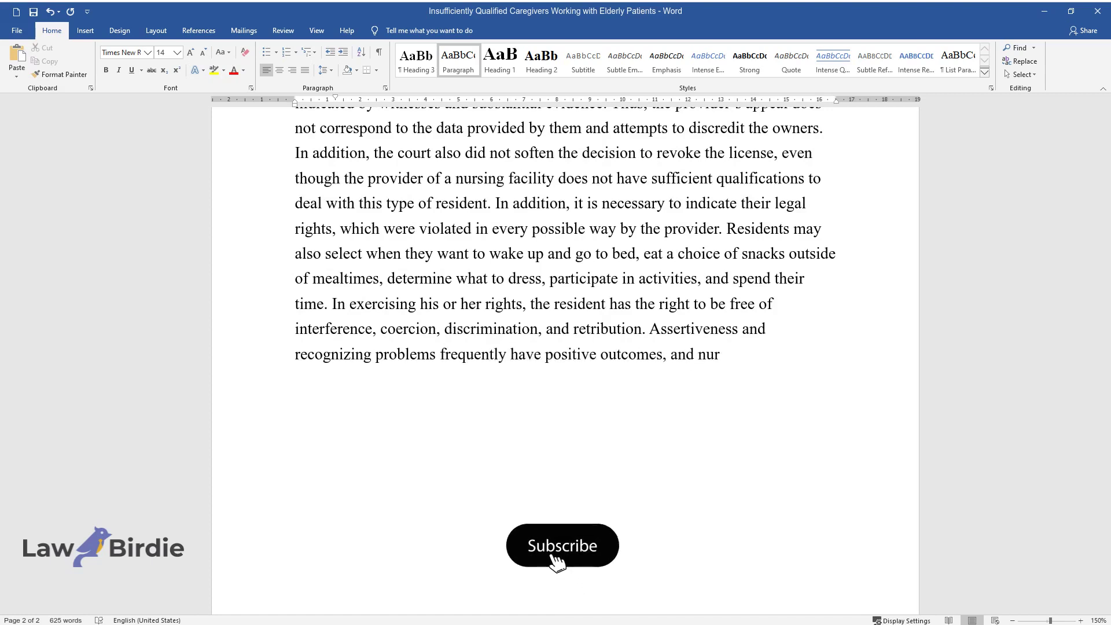
text(sing homes are responsible for sup)
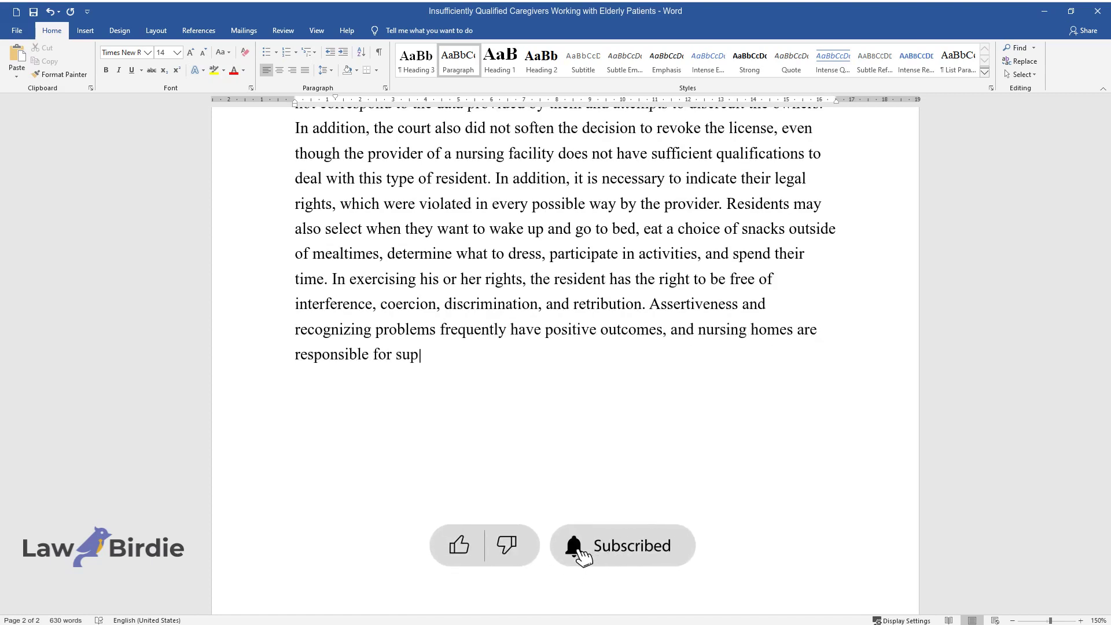
text(porting residents in addressing and)
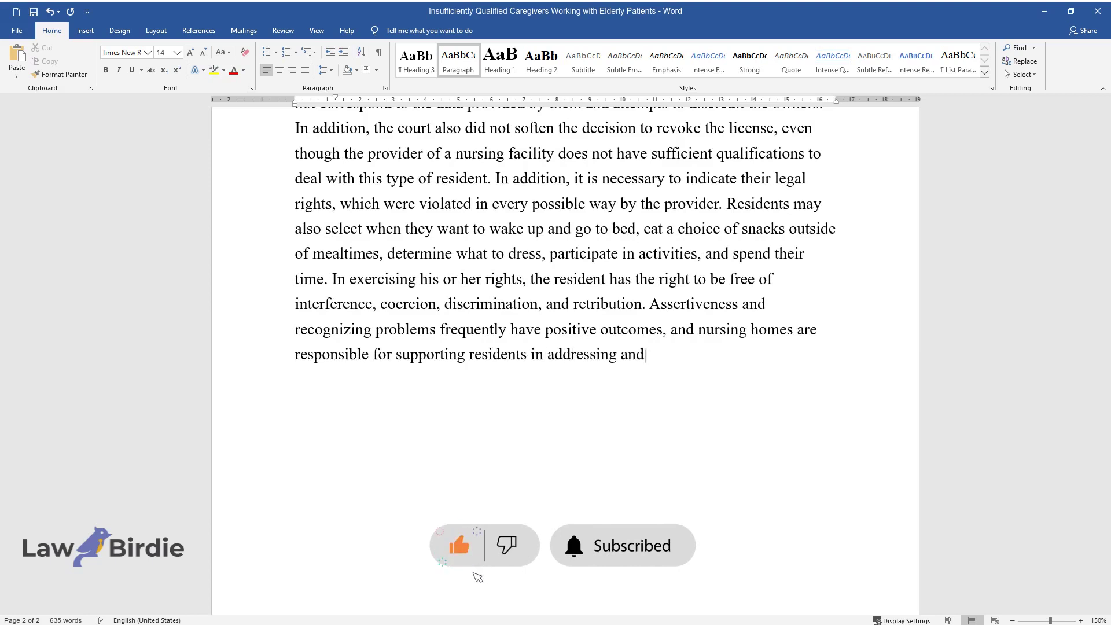
text( responding to such concerns immediately.)
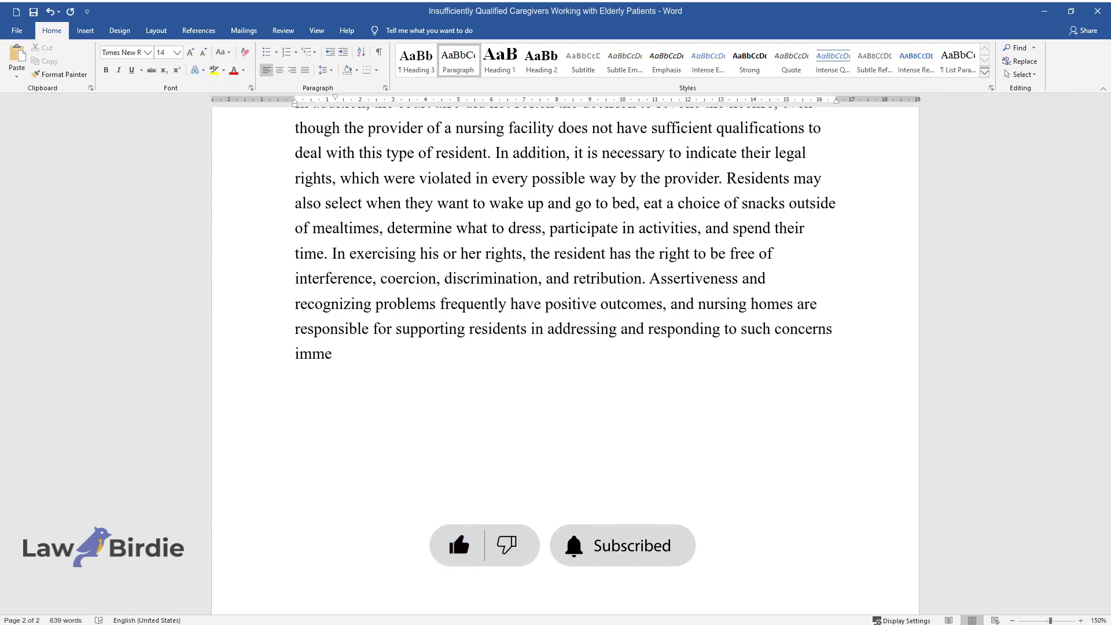